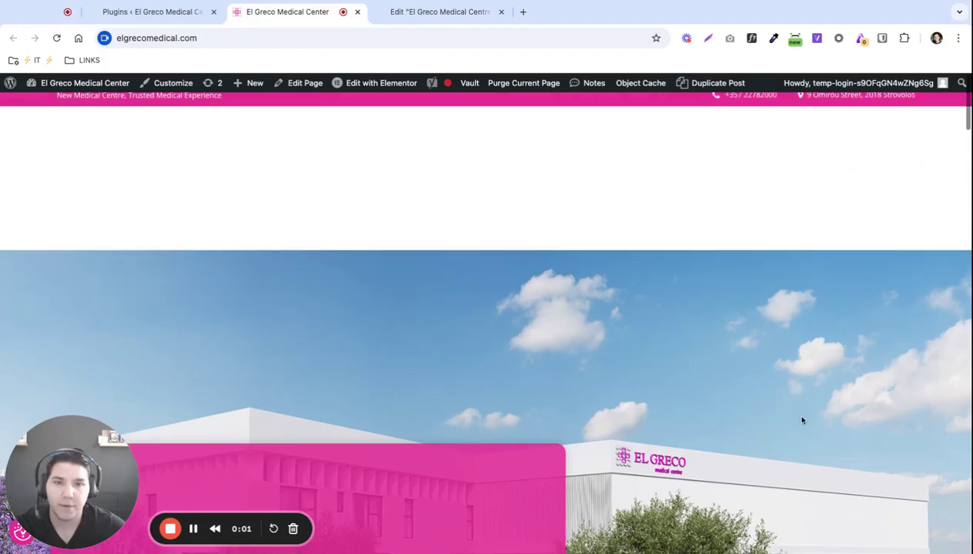
- Look through the published homepage, checking the pink hero box and the sections below it for their text content
{"action": "scroll", "coordinate": [720, 412], "scroll_direction": "down", "scroll_amount": 3}
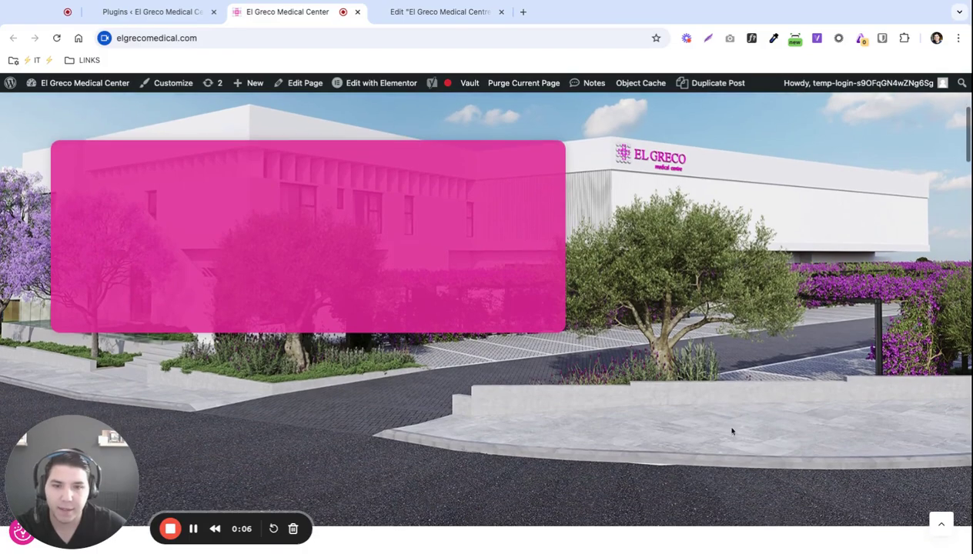
{"action": "scroll", "coordinate": [732, 431], "scroll_direction": "down", "scroll_amount": 7}
{"action": "scroll", "coordinate": [547, 393], "scroll_direction": "down", "scroll_amount": 10}
{"action": "scroll", "coordinate": [656, 377], "scroll_direction": "up", "scroll_amount": 15}
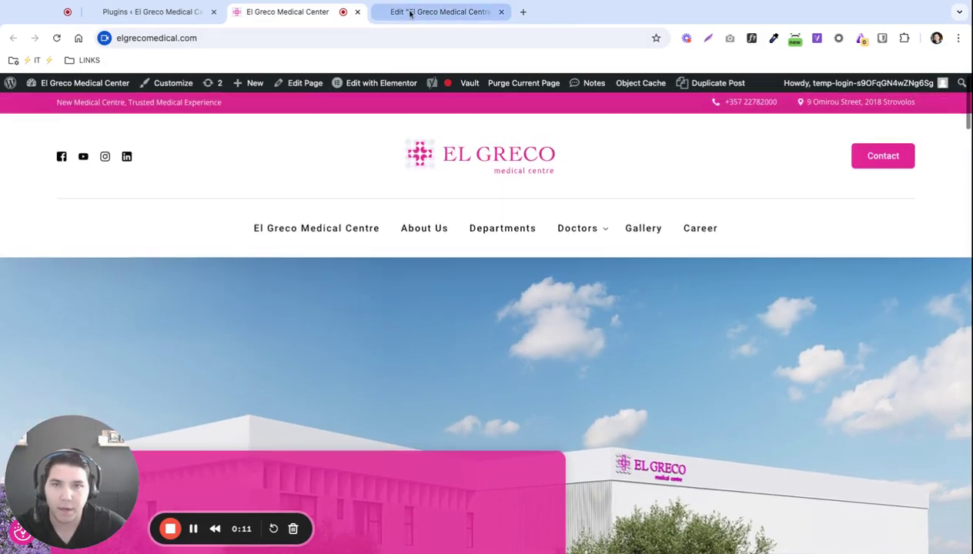
- Switch to the homepage's Elementor editor and check the hero headings and the sections below it against the published page
{"action": "left_click", "coordinate": [410, 13]}
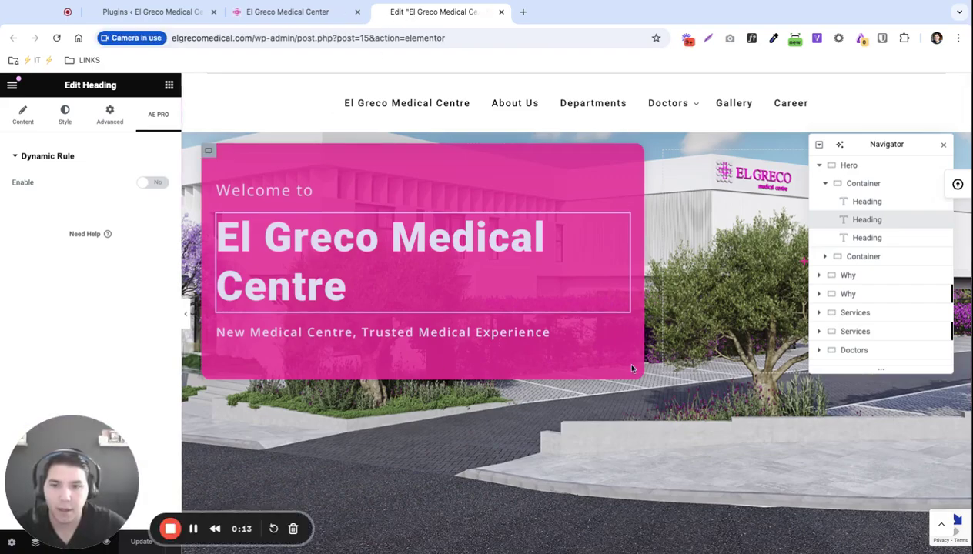
{"action": "left_click", "coordinate": [169, 86]}
{"action": "scroll", "coordinate": [559, 347], "scroll_direction": "down", "scroll_amount": 6}
{"action": "scroll", "coordinate": [627, 354], "scroll_direction": "down", "scroll_amount": 10}
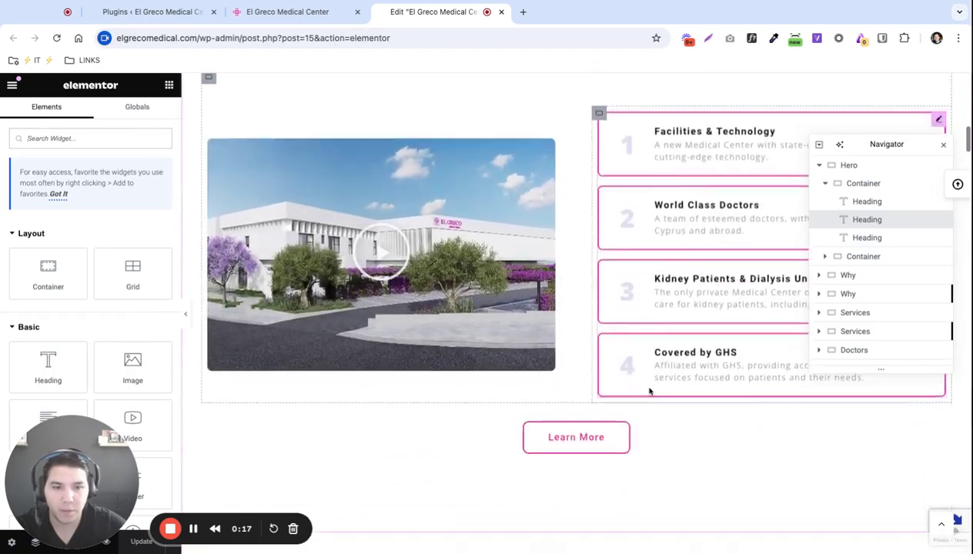
{"action": "scroll", "coordinate": [603, 369], "scroll_direction": "up", "scroll_amount": 15}
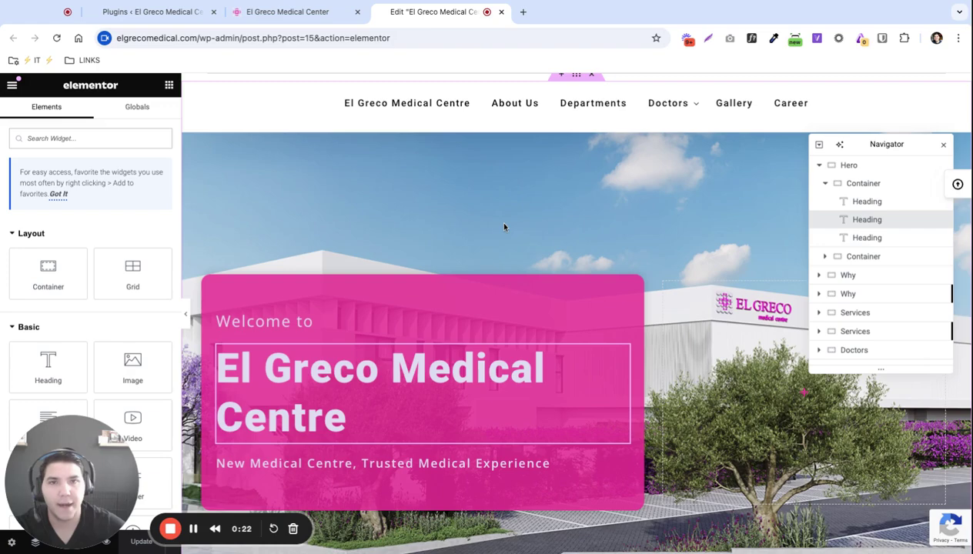
{"action": "scroll", "coordinate": [500, 239], "scroll_direction": "up", "scroll_amount": 2}
{"action": "scroll", "coordinate": [498, 245], "scroll_direction": "up", "scroll_amount": 2}
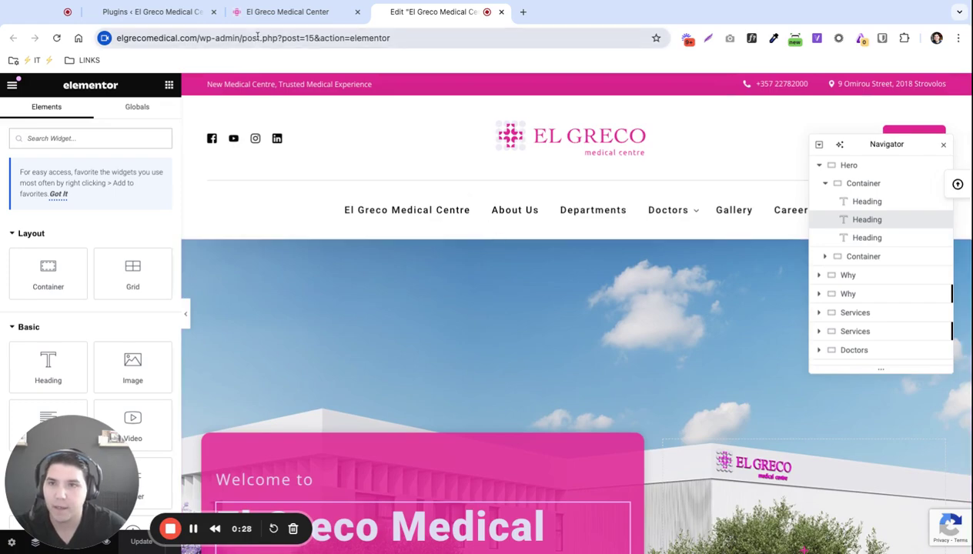
- Open the Elementor settings in the WordPress admin and review the Advanced options
{"action": "left_click", "coordinate": [132, 13]}
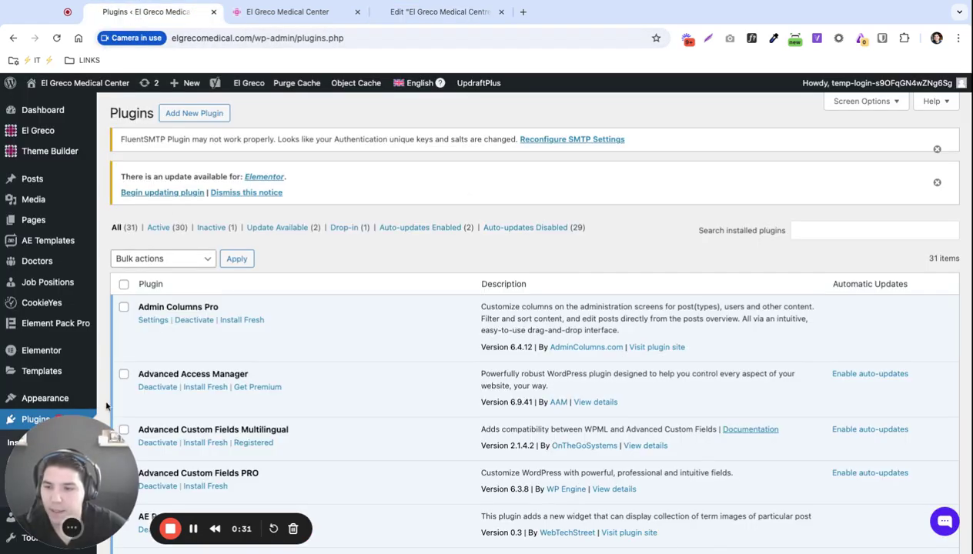
{"action": "mouse_move", "coordinate": [34, 282]}
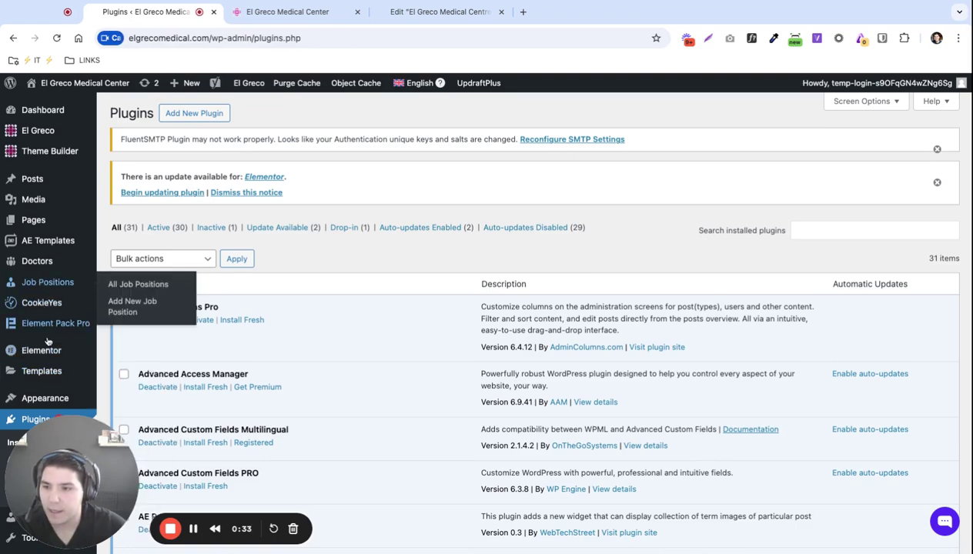
{"action": "mouse_move", "coordinate": [46, 347]}
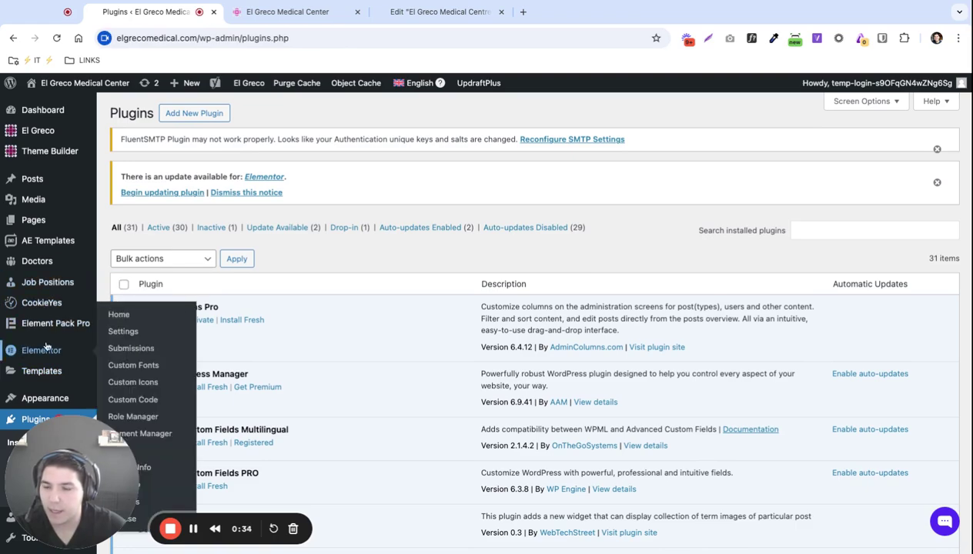
{"action": "left_click", "coordinate": [125, 336]}
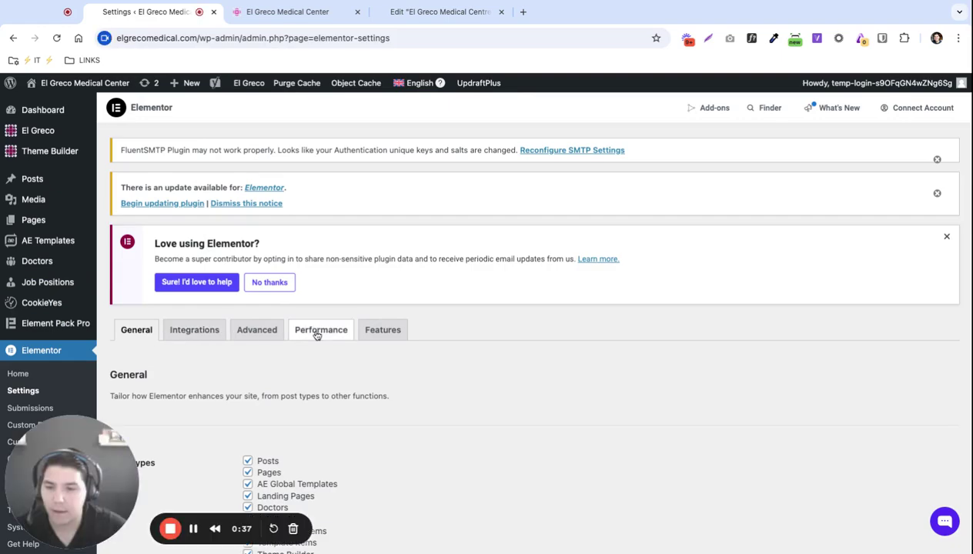
{"action": "left_click", "coordinate": [256, 330]}
{"action": "scroll", "coordinate": [365, 420], "scroll_direction": "down", "scroll_amount": 3}
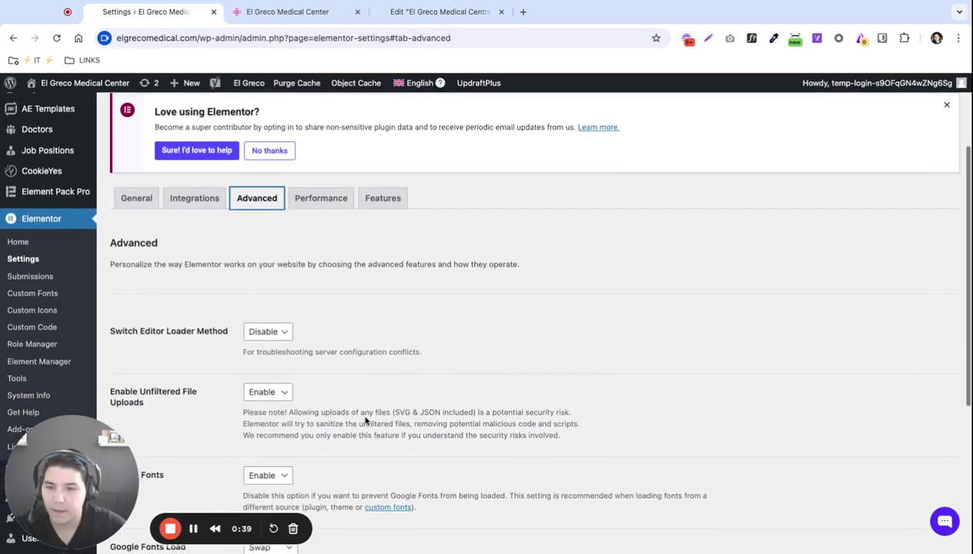
{"action": "scroll", "coordinate": [365, 419], "scroll_direction": "down", "scroll_amount": 6}
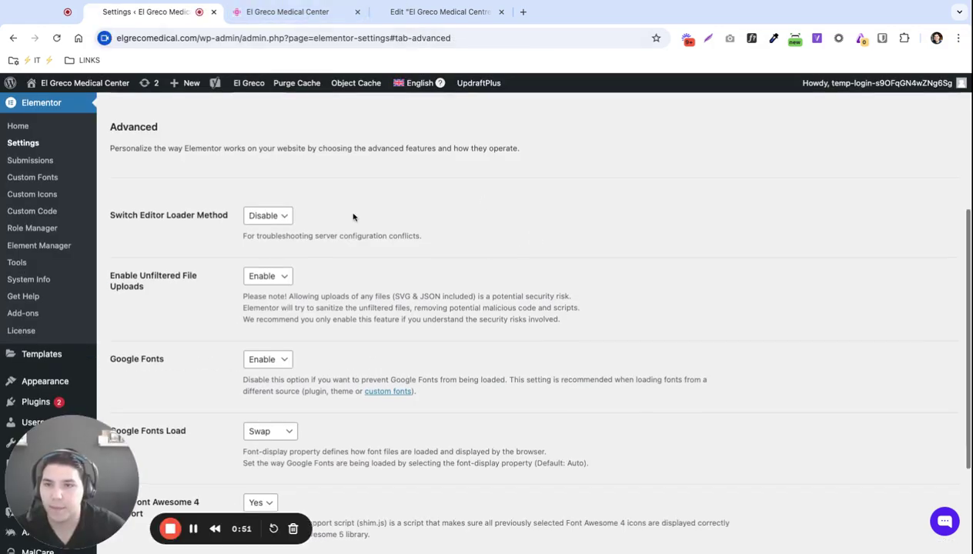
- Disable Optimized Image Loading, Optimized Gutenberg Loading and Lazy Load Background Images in Elementor's performance settings, and save the changes
{"action": "scroll", "coordinate": [346, 200], "scroll_direction": "up", "scroll_amount": 2}
{"action": "left_click", "coordinate": [323, 177]}
{"action": "scroll", "coordinate": [442, 321], "scroll_direction": "down", "scroll_amount": 4}
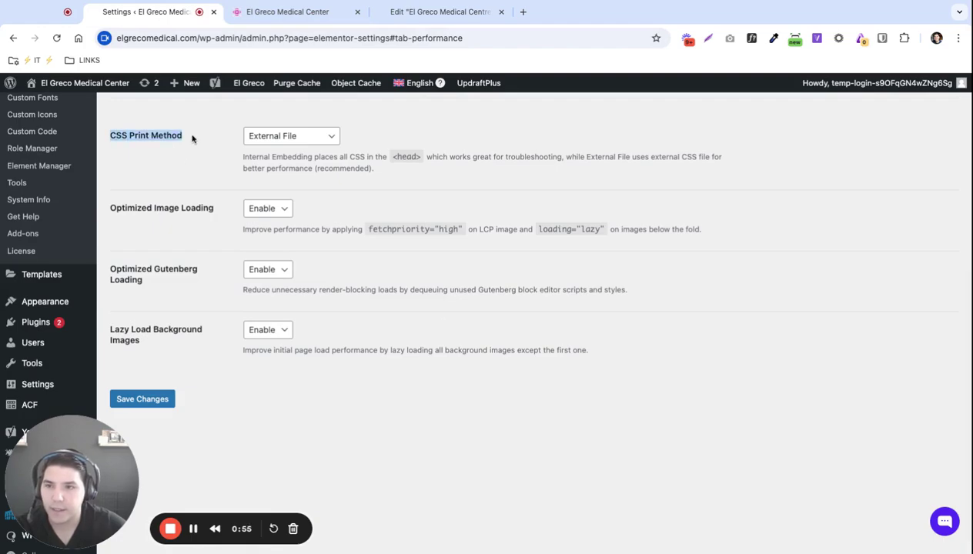
{"action": "left_click", "coordinate": [175, 177]}
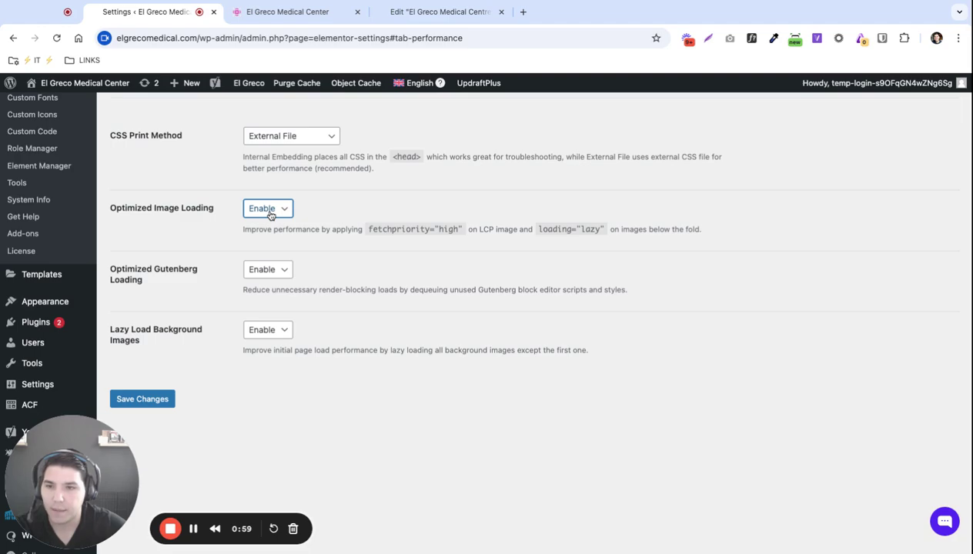
{"action": "left_click", "coordinate": [281, 287]}
{"action": "left_click", "coordinate": [283, 332]}
{"action": "left_click", "coordinate": [157, 408]}
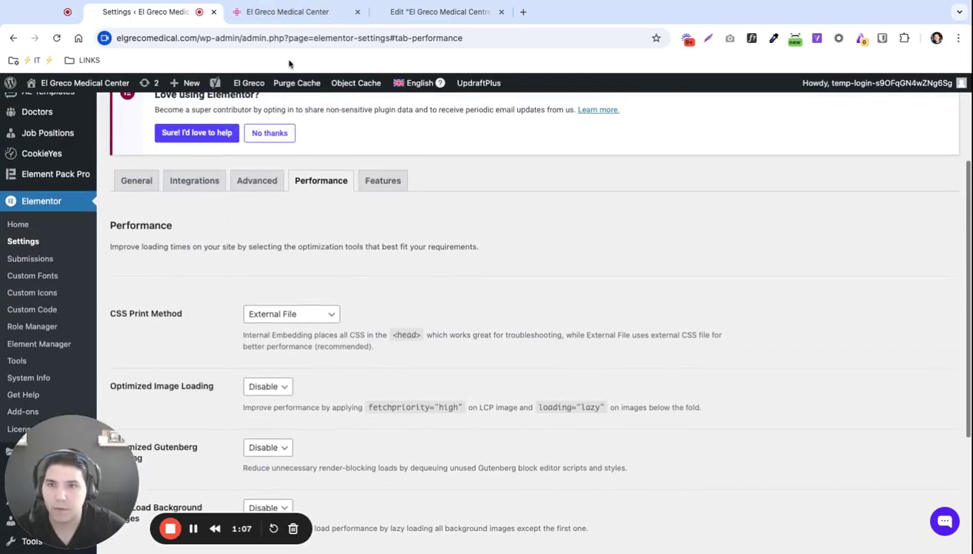
- Reload the published homepage and check whether the hero box shows its text with the performance options disabled
{"action": "left_click", "coordinate": [287, 11]}
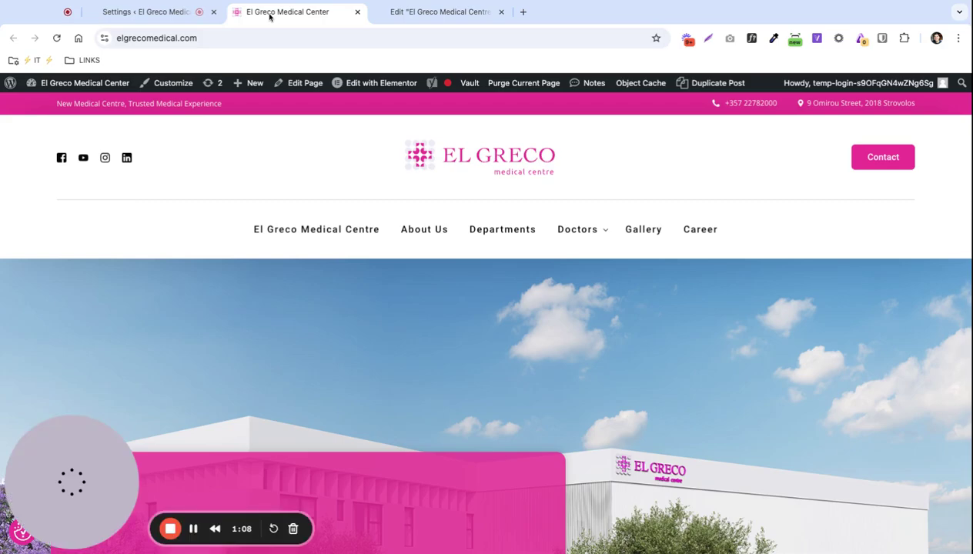
{"action": "left_click", "coordinate": [56, 39]}
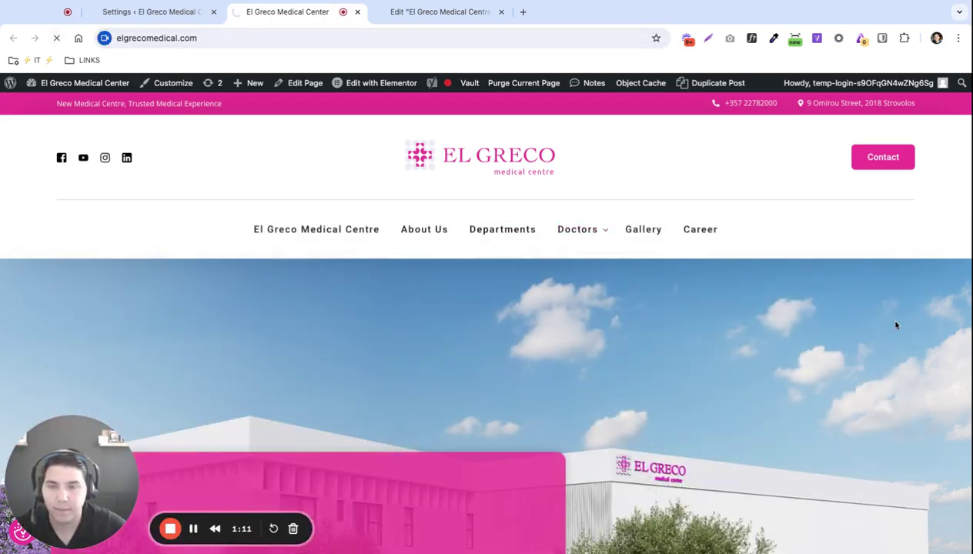
{"action": "scroll", "coordinate": [850, 358], "scroll_direction": "down", "scroll_amount": 5}
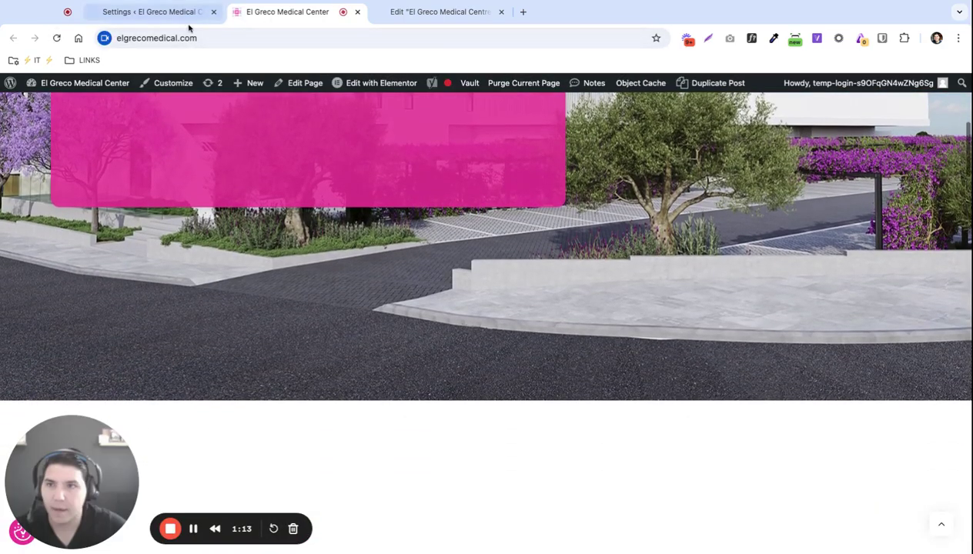
- In Elementor's feature settings, set Inline Font Icons and Additional Custom Breakpoints to Inactive
{"action": "left_click", "coordinate": [152, 13]}
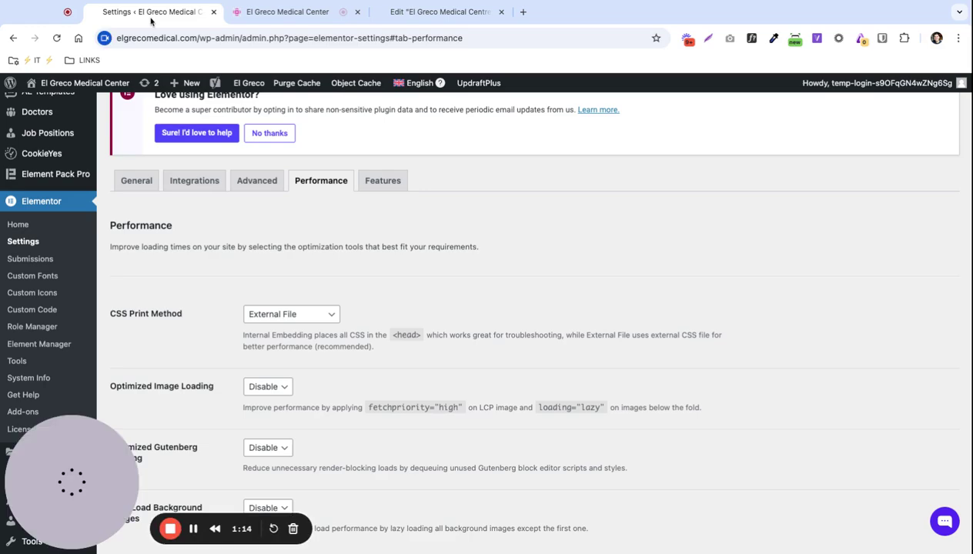
{"action": "left_click", "coordinate": [387, 183]}
{"action": "scroll", "coordinate": [446, 372], "scroll_direction": "down", "scroll_amount": 5}
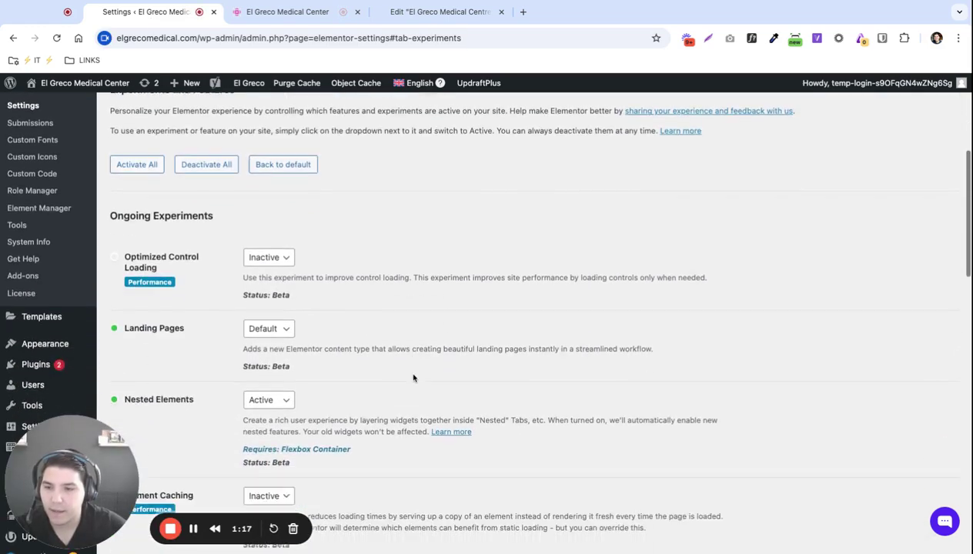
{"action": "scroll", "coordinate": [426, 386], "scroll_direction": "down", "scroll_amount": 6}
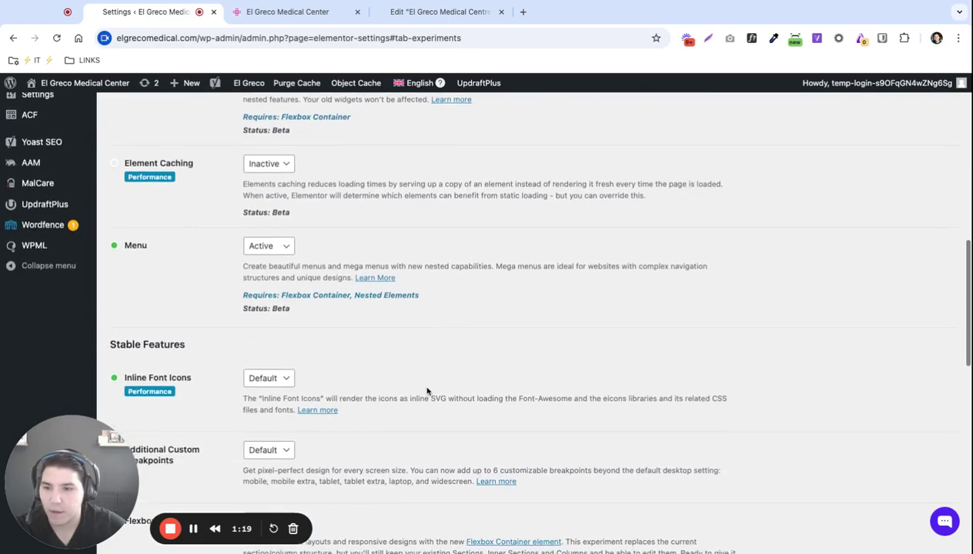
{"action": "left_click", "coordinate": [262, 221]}
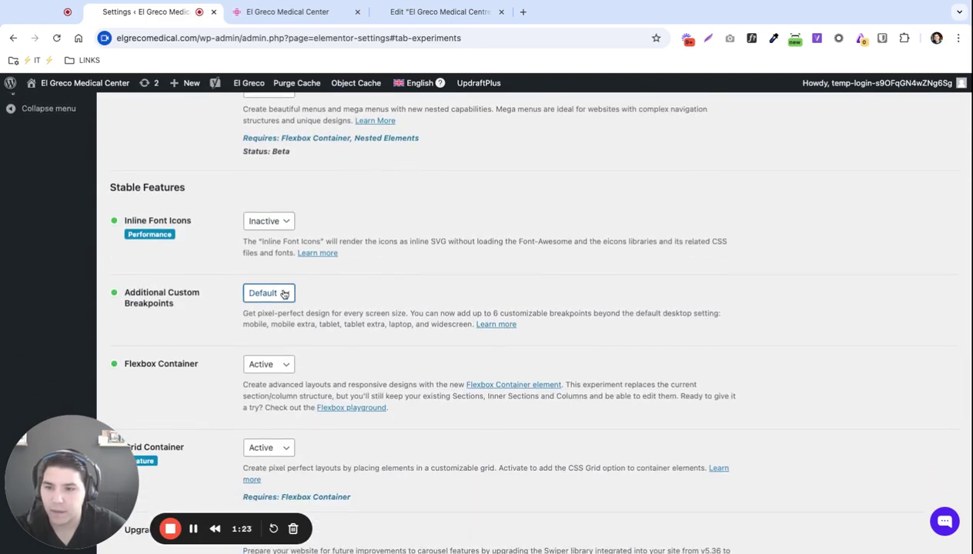
{"action": "left_click", "coordinate": [269, 322]}
- Set Upgrade Swiper Library and Default to New Theme Builder to Inactive, and save the feature settings
{"action": "scroll", "coordinate": [368, 378], "scroll_direction": "down", "scroll_amount": 4}
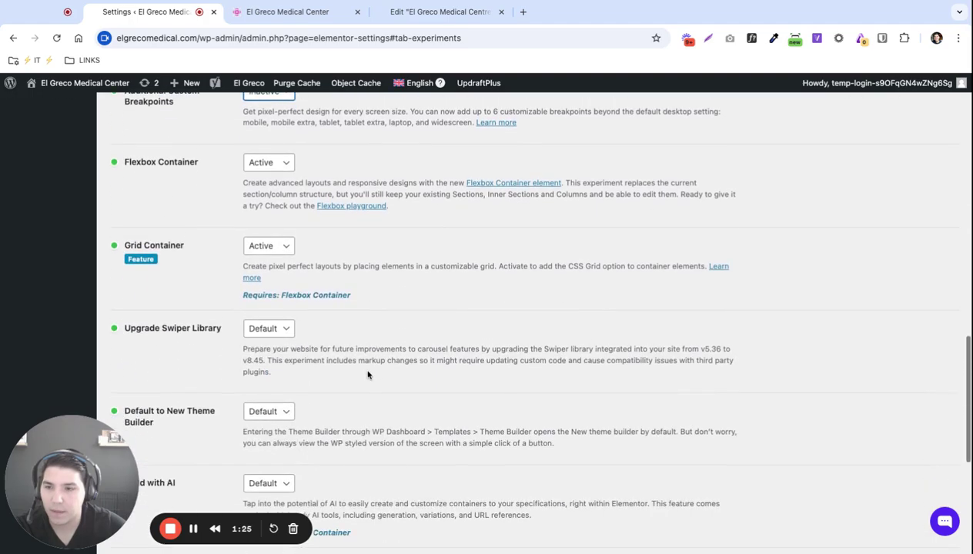
{"action": "scroll", "coordinate": [368, 375], "scroll_direction": "down", "scroll_amount": 2}
{"action": "left_click", "coordinate": [268, 248]}
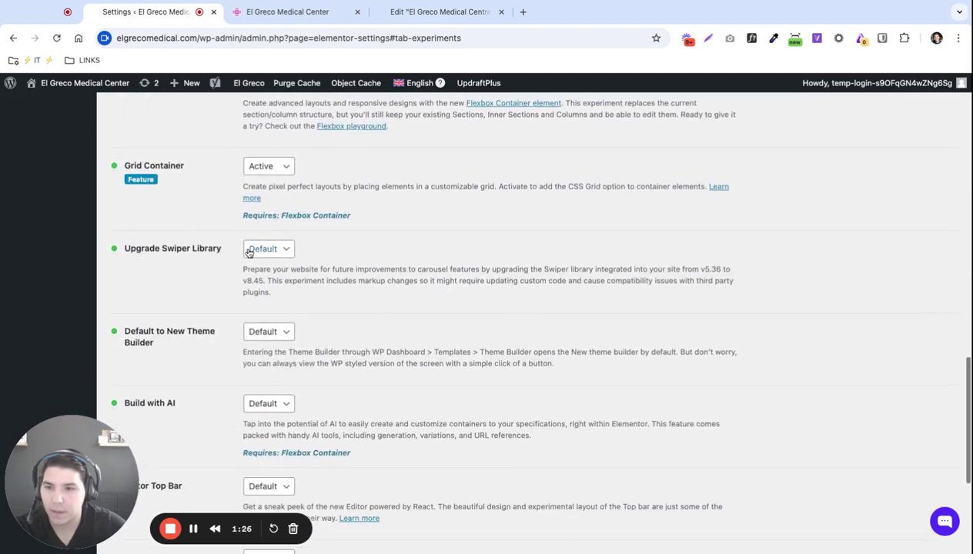
{"action": "left_click", "coordinate": [286, 263]}
{"action": "scroll", "coordinate": [354, 340], "scroll_direction": "down", "scroll_amount": 2}
{"action": "left_click", "coordinate": [284, 259]}
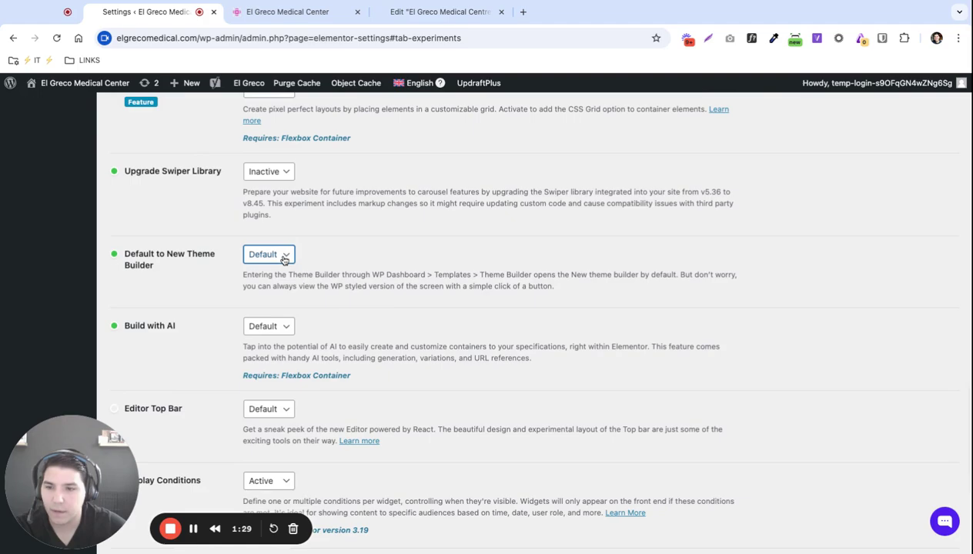
{"action": "left_click", "coordinate": [284, 262]}
{"action": "scroll", "coordinate": [377, 324], "scroll_direction": "down", "scroll_amount": 5}
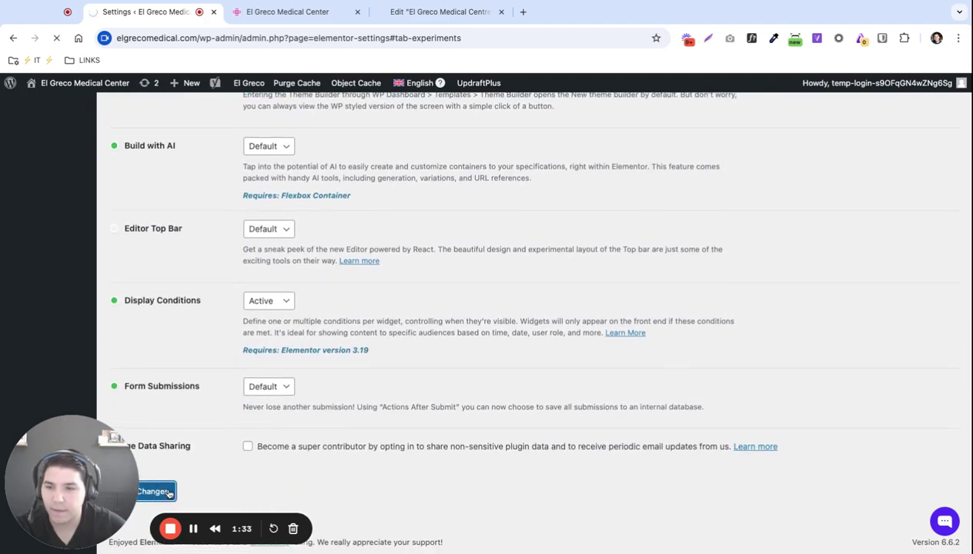
- Reload the published homepage and check the hero headings, services and specialties sections with the features deactivated
{"action": "left_click", "coordinate": [296, 13]}
{"action": "left_click", "coordinate": [314, 36]}
{"action": "key", "text": "Return"}
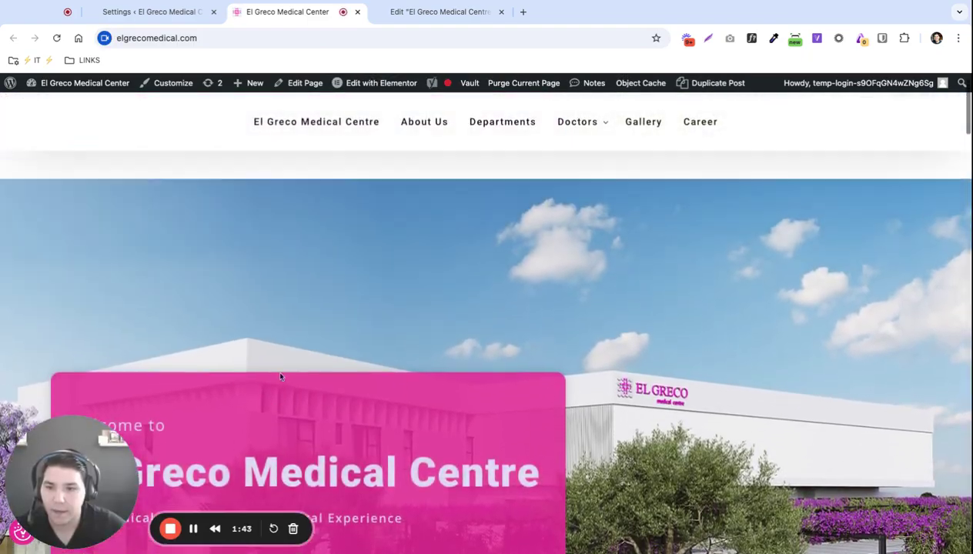
{"action": "scroll", "coordinate": [445, 439], "scroll_direction": "down", "scroll_amount": 5}
{"action": "scroll", "coordinate": [445, 439], "scroll_direction": "down", "scroll_amount": 10}
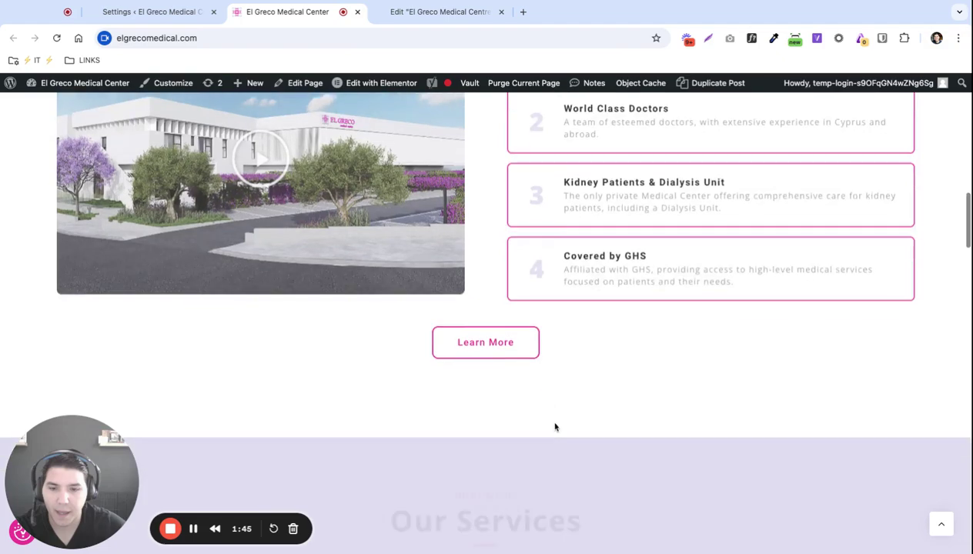
{"action": "scroll", "coordinate": [561, 432], "scroll_direction": "down", "scroll_amount": 10}
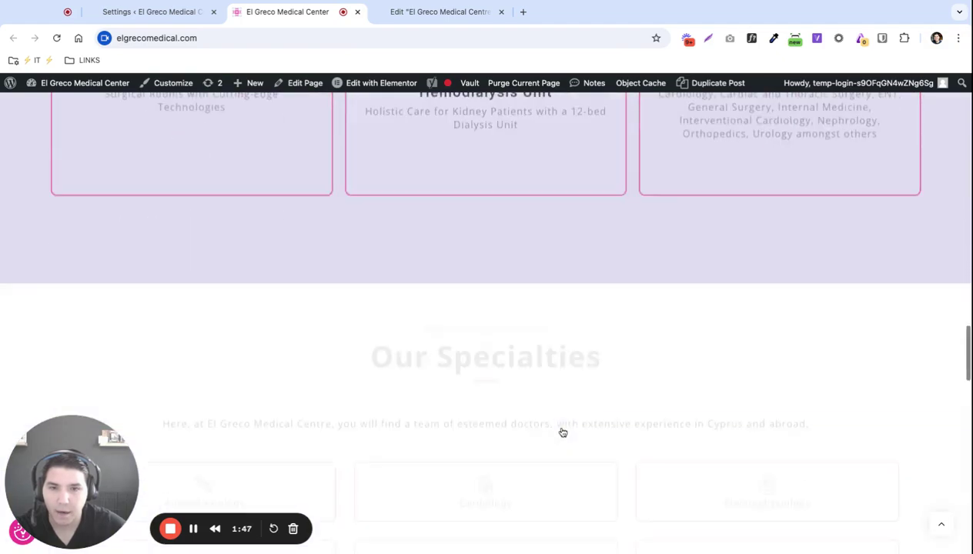
{"action": "scroll", "coordinate": [536, 375], "scroll_direction": "down", "scroll_amount": 3}
- Return to Elementor's feature settings, set Upgrade Swiper Library to Active and save the changes
{"action": "left_click", "coordinate": [164, 11]}
{"action": "scroll", "coordinate": [385, 324], "scroll_direction": "down", "scroll_amount": 8}
{"action": "scroll", "coordinate": [380, 324], "scroll_direction": "down", "scroll_amount": 7}
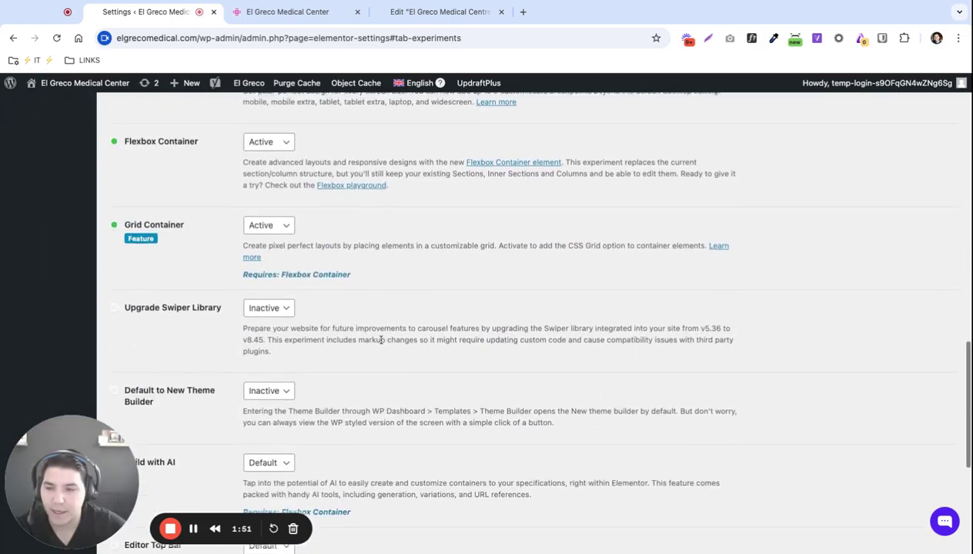
{"action": "scroll", "coordinate": [383, 347], "scroll_direction": "down", "scroll_amount": 3}
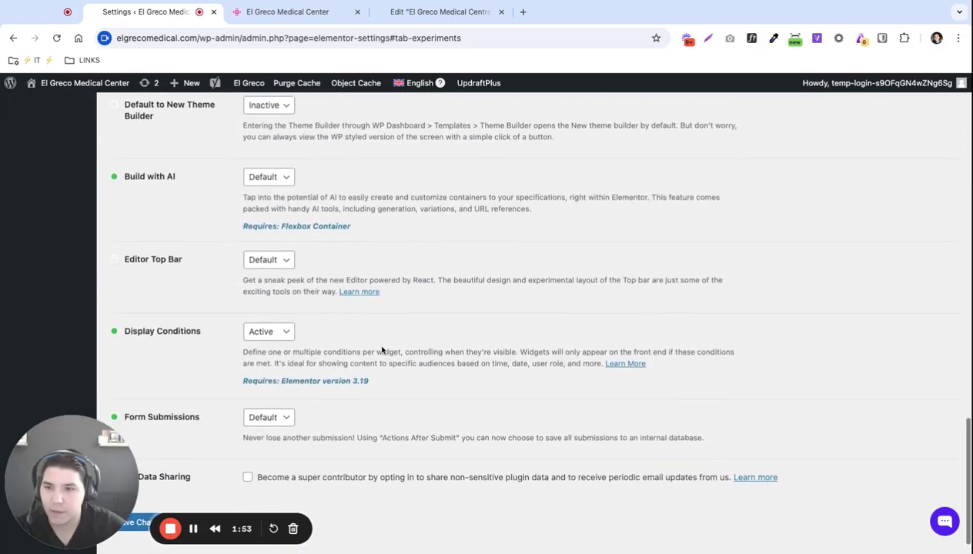
{"action": "scroll", "coordinate": [382, 344], "scroll_direction": "up", "scroll_amount": 4}
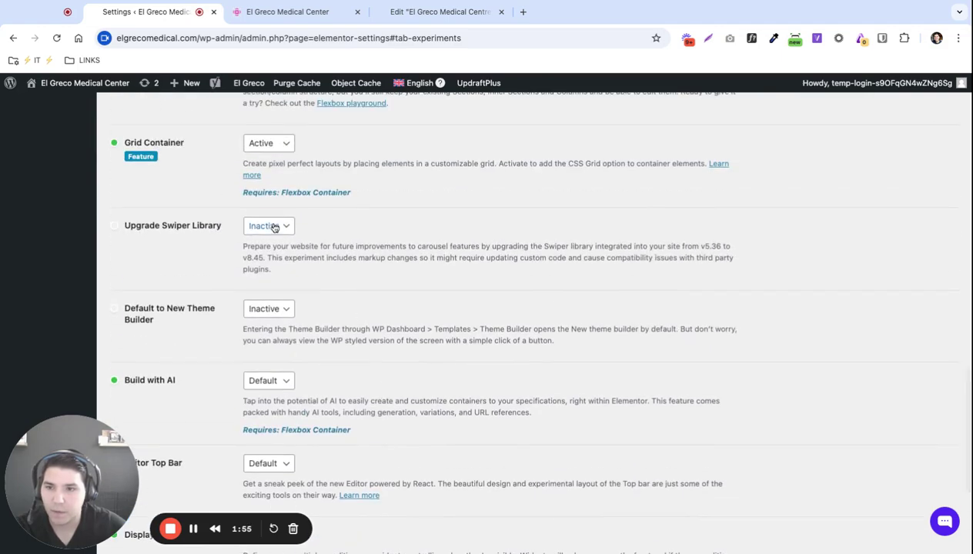
{"action": "scroll", "coordinate": [309, 317], "scroll_direction": "down", "scroll_amount": 5}
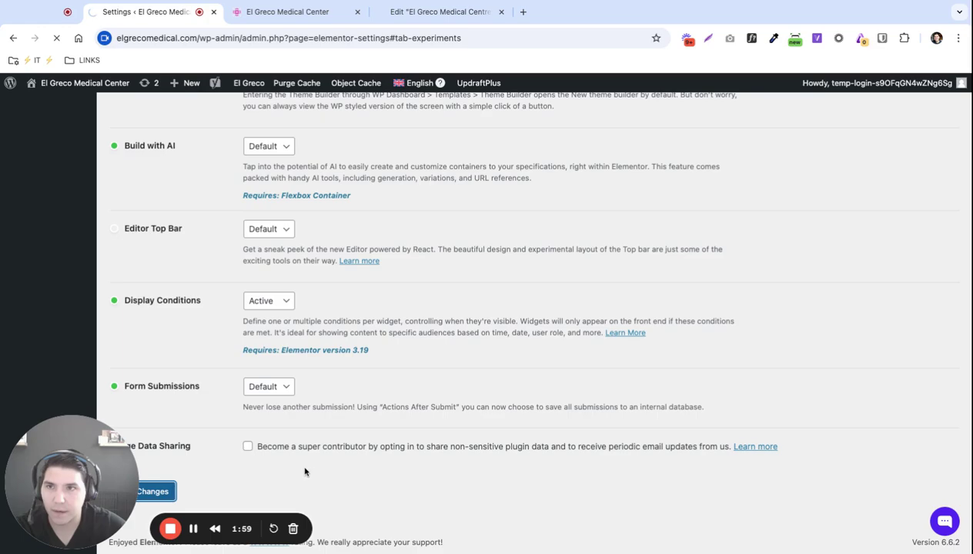
- Reload the published homepage and check its sections with the upgraded Swiper library active
{"action": "left_click", "coordinate": [315, 11]}
{"action": "left_click", "coordinate": [329, 35]}
{"action": "key", "text": "Return"}
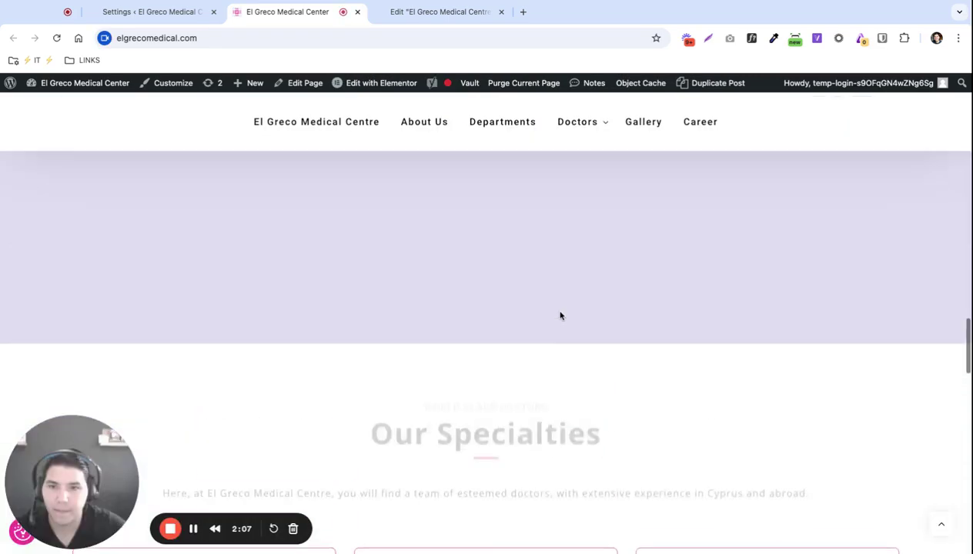
- In Elementor's feature settings, set Inline Font Icons, Additional Custom Breakpoints and Default to New Theme Builder to Active, and save the changes
{"action": "left_click", "coordinate": [182, 18]}
{"action": "scroll", "coordinate": [363, 359], "scroll_direction": "down", "scroll_amount": 1}
{"action": "scroll", "coordinate": [363, 359], "scroll_direction": "down", "scroll_amount": 7}
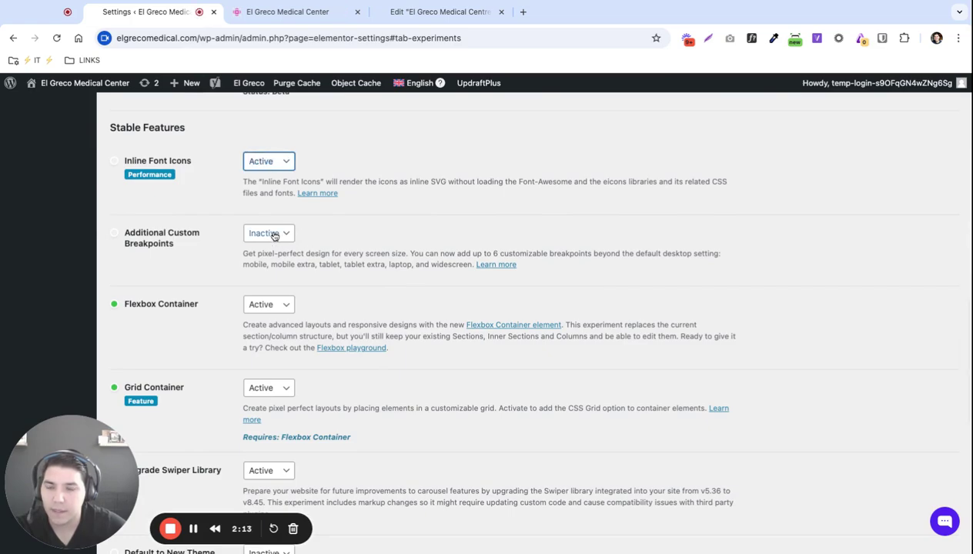
{"action": "scroll", "coordinate": [354, 341], "scroll_direction": "down", "scroll_amount": 5}
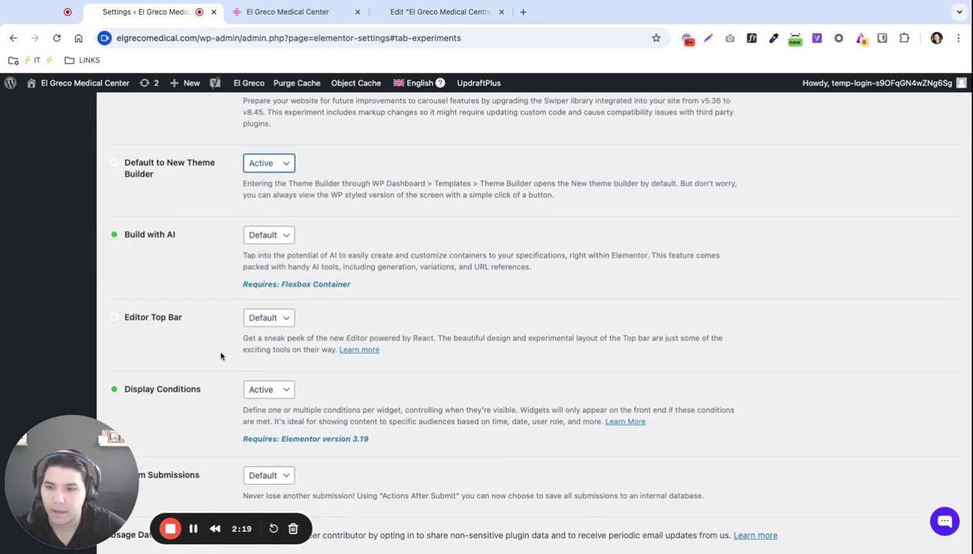
{"action": "scroll", "coordinate": [222, 345], "scroll_direction": "down", "scroll_amount": 2}
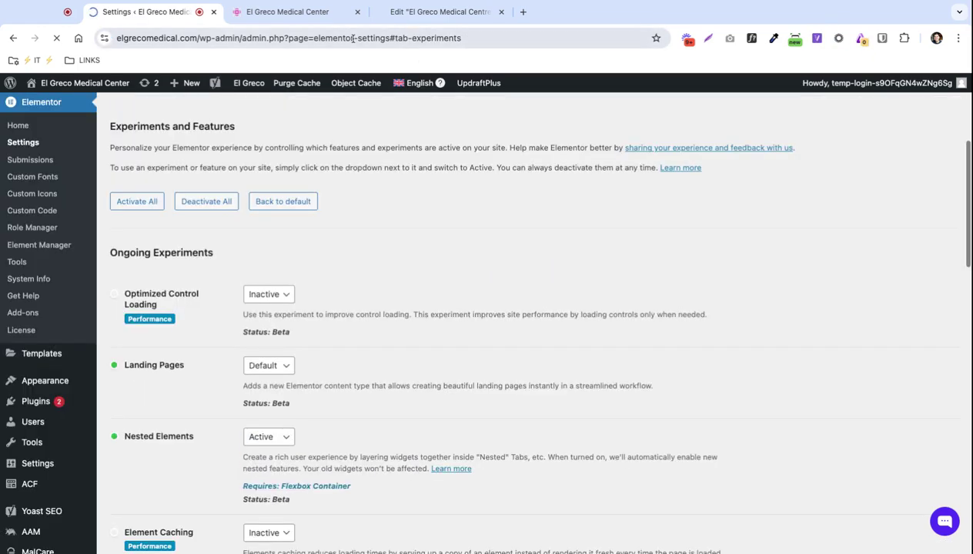
- Reload the published homepage and check its hero and Why El Greco sections with the three additional features active
{"action": "left_click", "coordinate": [293, 12]}
{"action": "left_click", "coordinate": [337, 34]}
{"action": "key", "text": "Return"}
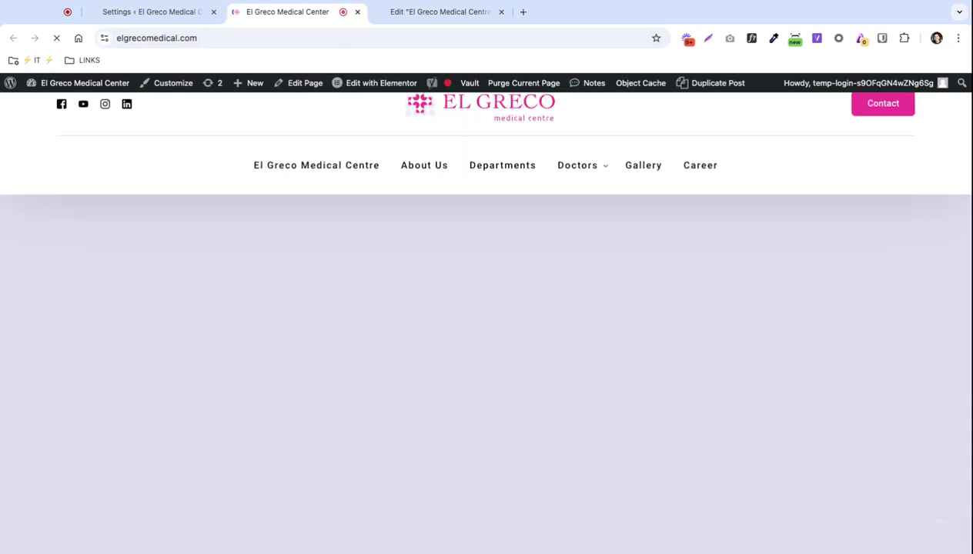
{"action": "scroll", "coordinate": [507, 291], "scroll_direction": "up", "scroll_amount": 5}
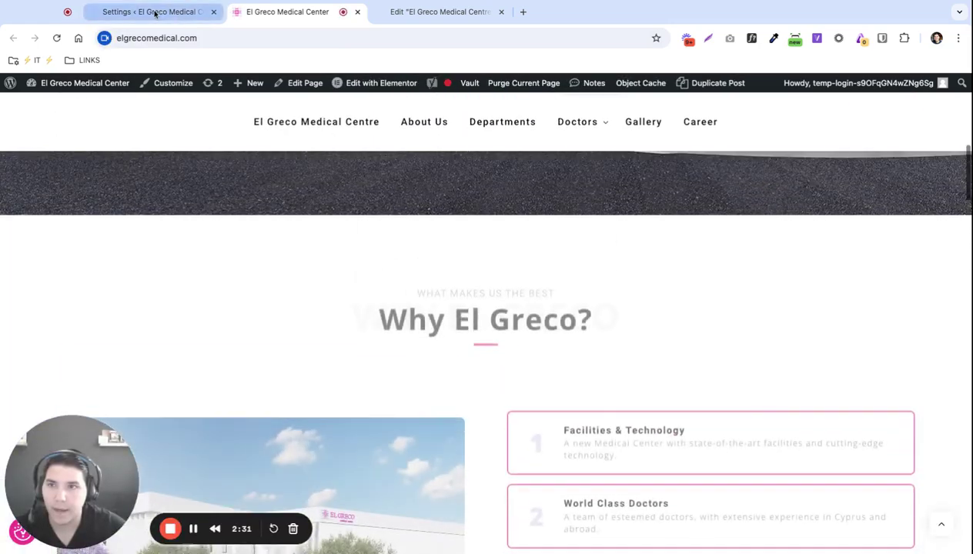
- In Elementor's performance settings, enable Optimized Image Loading, Optimized Gutenberg Loading and Lazy Load Background Images, and save the changes
{"action": "left_click", "coordinate": [152, 11]}
{"action": "scroll", "coordinate": [325, 224], "scroll_direction": "up", "scroll_amount": 3}
{"action": "left_click", "coordinate": [324, 219]}
{"action": "scroll", "coordinate": [392, 358], "scroll_direction": "down", "scroll_amount": 3}
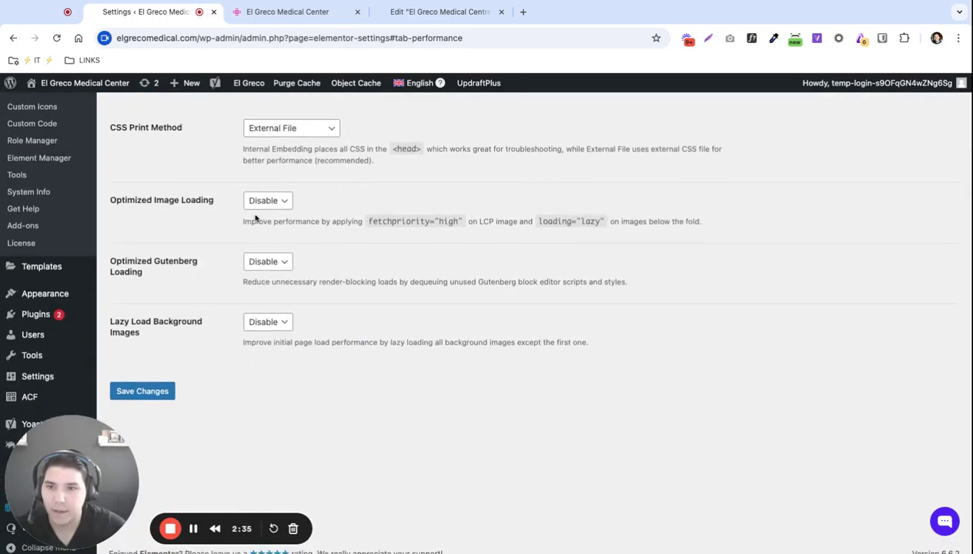
{"action": "left_click", "coordinate": [263, 215]}
{"action": "left_click", "coordinate": [264, 261]}
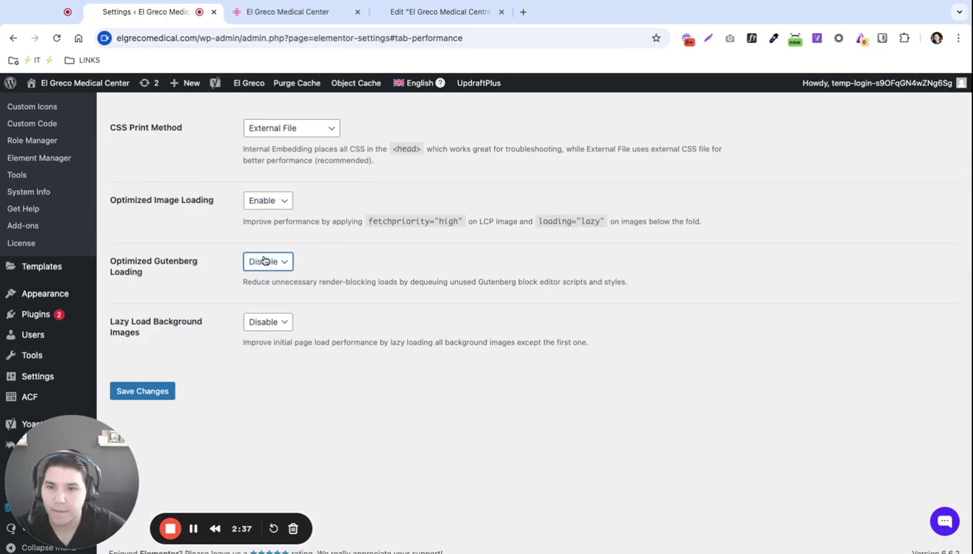
{"action": "left_click", "coordinate": [168, 392]}
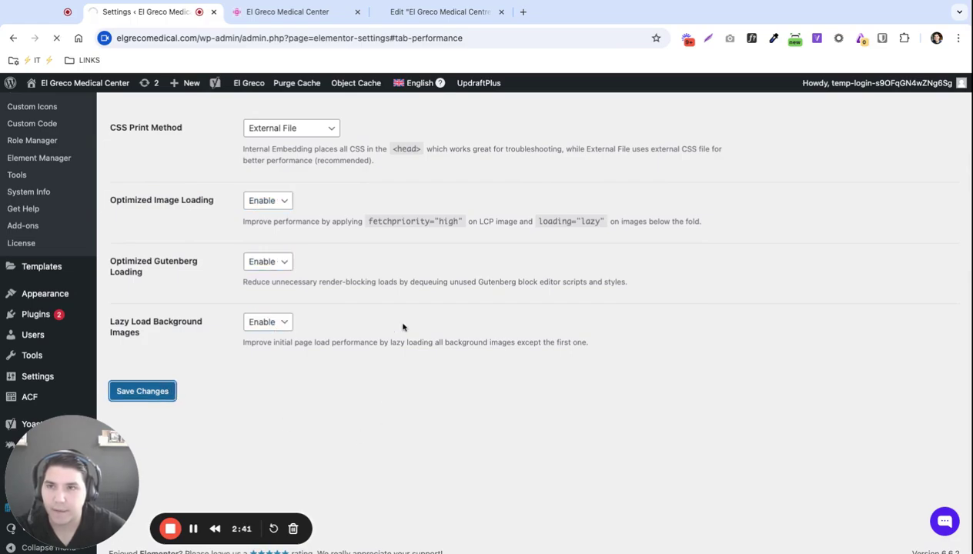
- Reload the published homepage and check the hero box and the sections below it with all three performance options enabled
{"action": "left_click", "coordinate": [323, 11]}
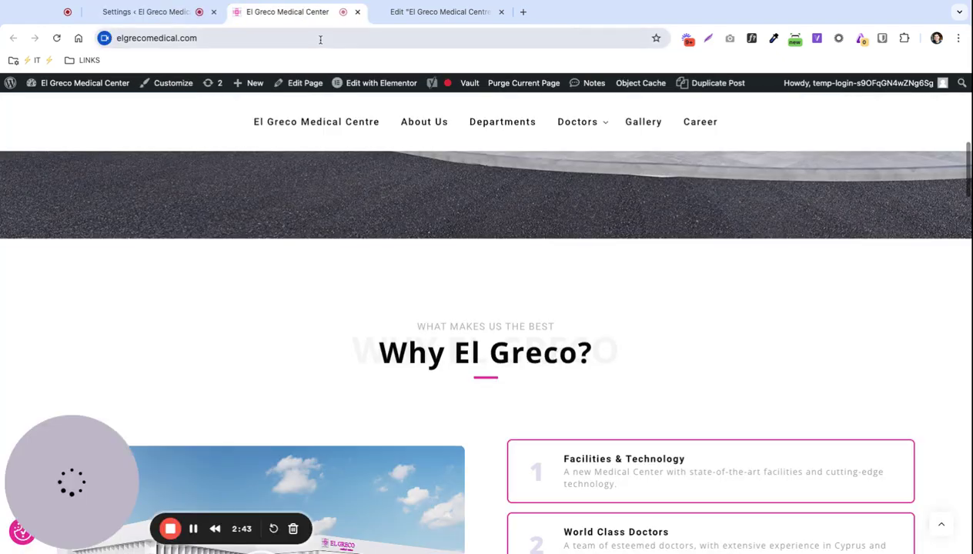
{"action": "left_click", "coordinate": [320, 39]}
{"action": "key", "text": "Return"}
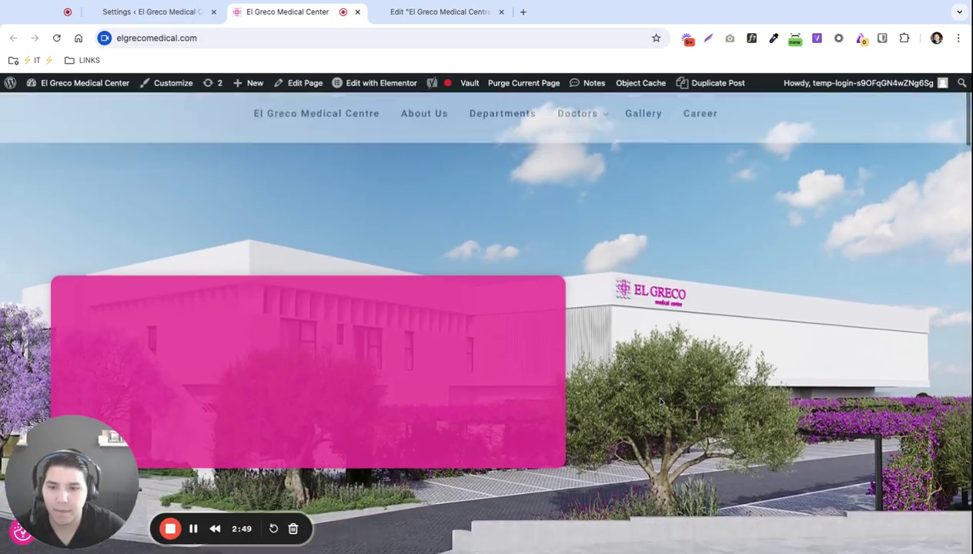
{"action": "scroll", "coordinate": [661, 402], "scroll_direction": "down", "scroll_amount": 10}
{"action": "left_click", "coordinate": [176, 20]}
{"action": "left_click", "coordinate": [287, 11]}
{"action": "scroll", "coordinate": [487, 300], "scroll_direction": "down", "scroll_amount": 5}
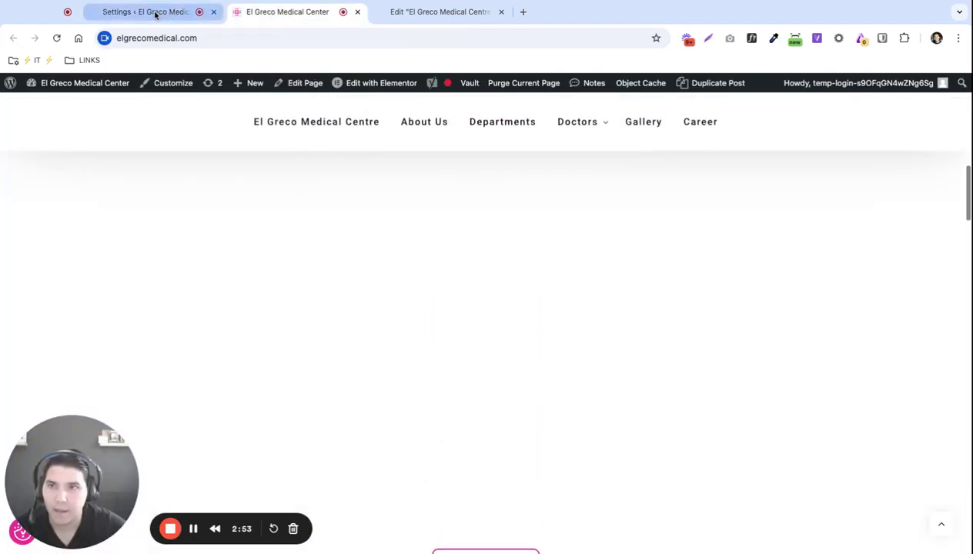
- Set Lazy Load Background Images to Disable, save the performance settings, and recheck the published homepage
{"action": "left_click", "coordinate": [154, 11]}
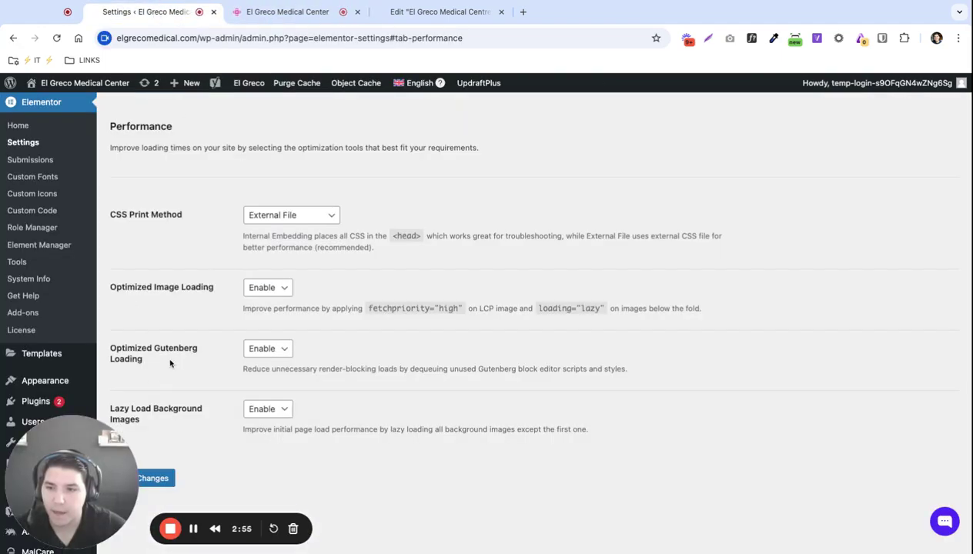
{"action": "scroll", "coordinate": [171, 364], "scroll_direction": "down", "scroll_amount": 3}
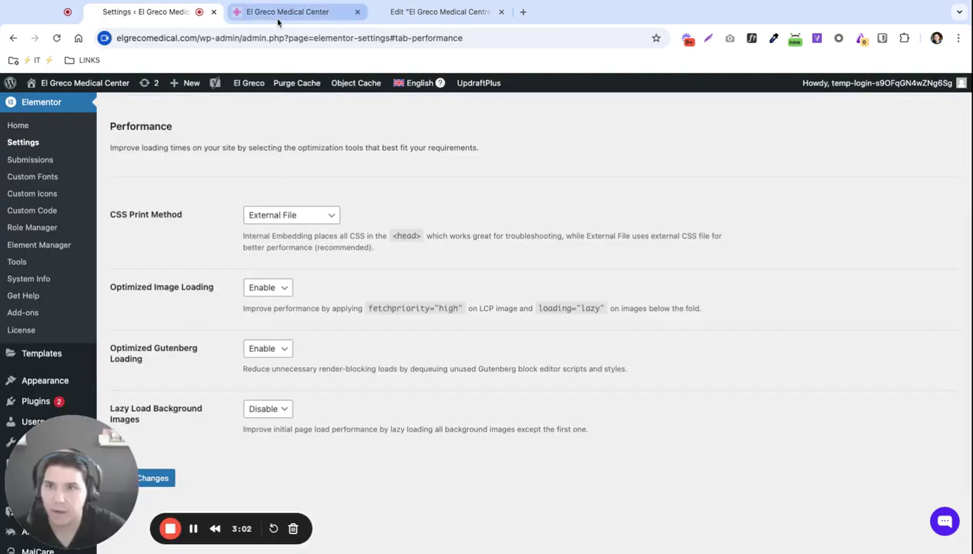
{"action": "left_click", "coordinate": [279, 15]}
{"action": "left_click", "coordinate": [283, 36]}
{"action": "key", "text": "Return"}
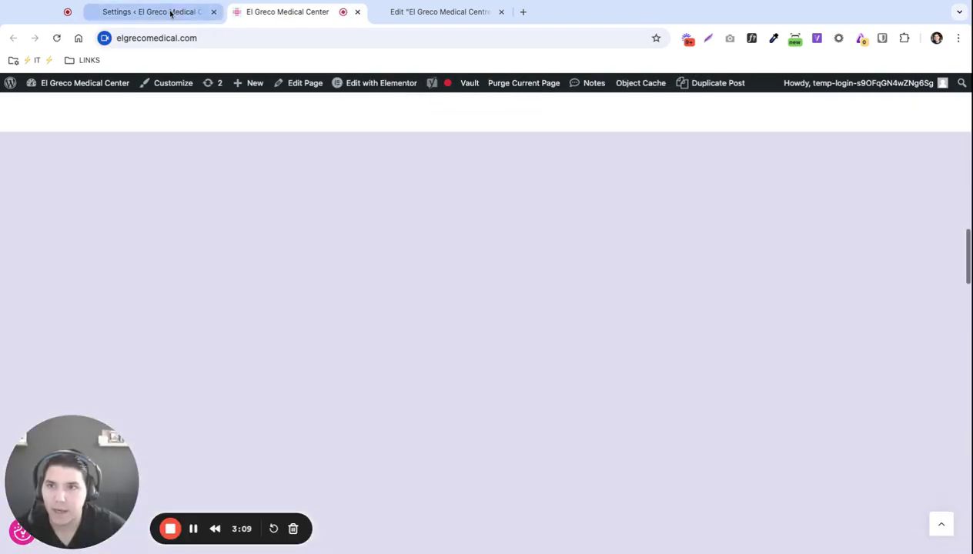
- Set Optimized Gutenberg Loading to Disable, save the performance settings, and recheck the published homepage
{"action": "left_click", "coordinate": [169, 13]}
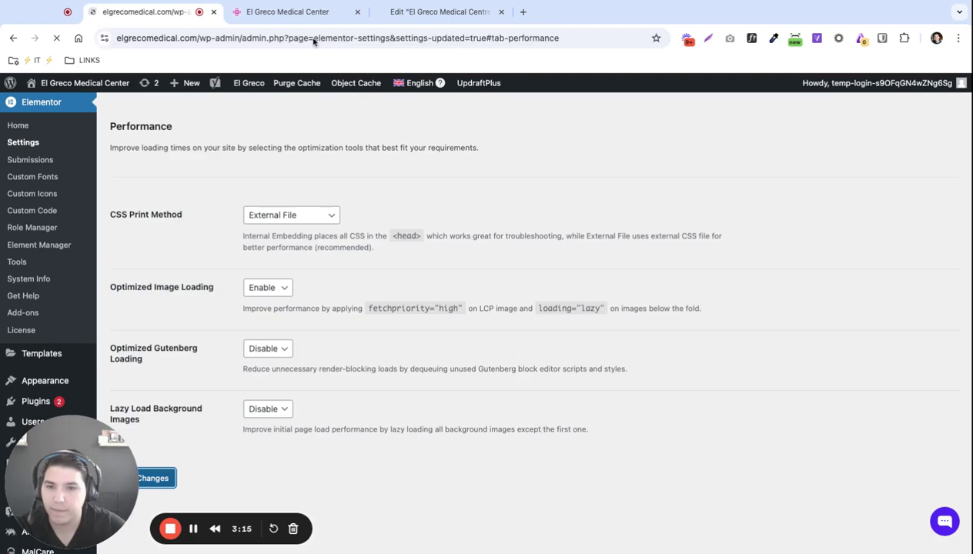
{"action": "left_click", "coordinate": [297, 18]}
{"action": "left_click", "coordinate": [307, 40]}
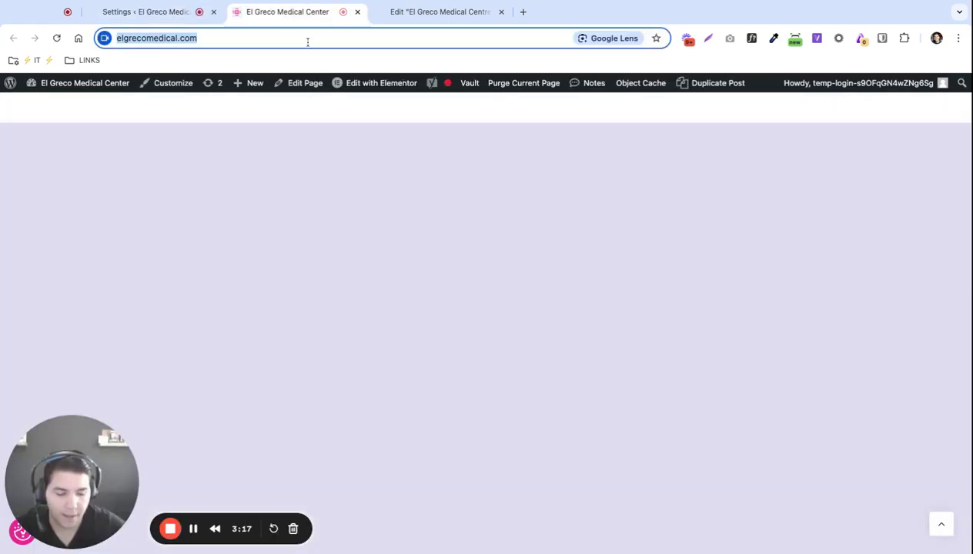
{"action": "key", "text": "Return"}
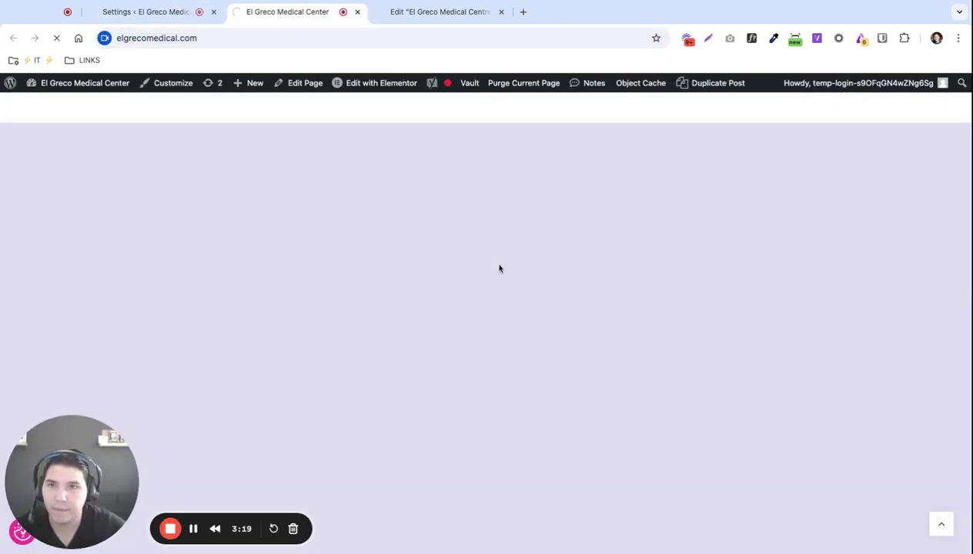
{"action": "scroll", "coordinate": [499, 269], "scroll_direction": "down", "scroll_amount": 10}
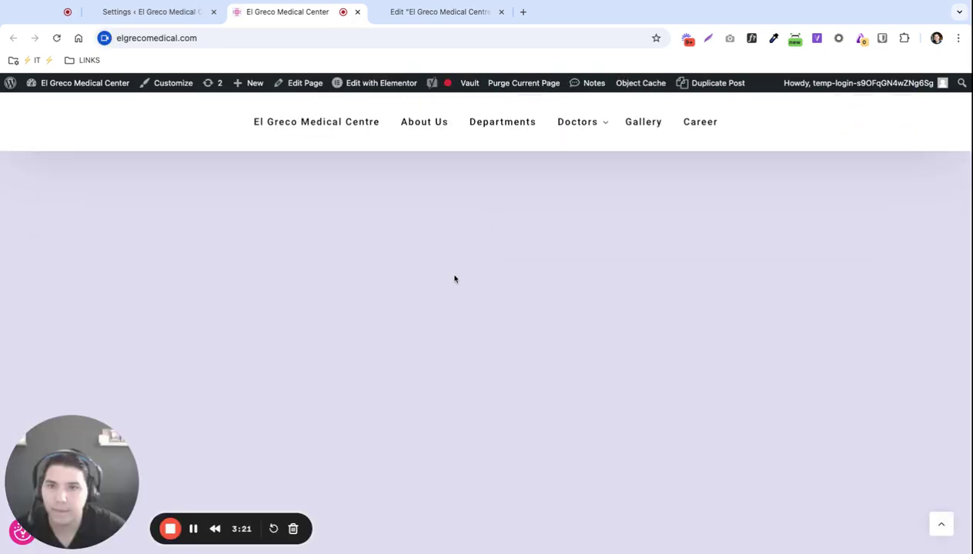
- Set Optimized Image Loading to Disable, save the performance settings, and recheck the published homepage
{"action": "left_click", "coordinate": [146, 11]}
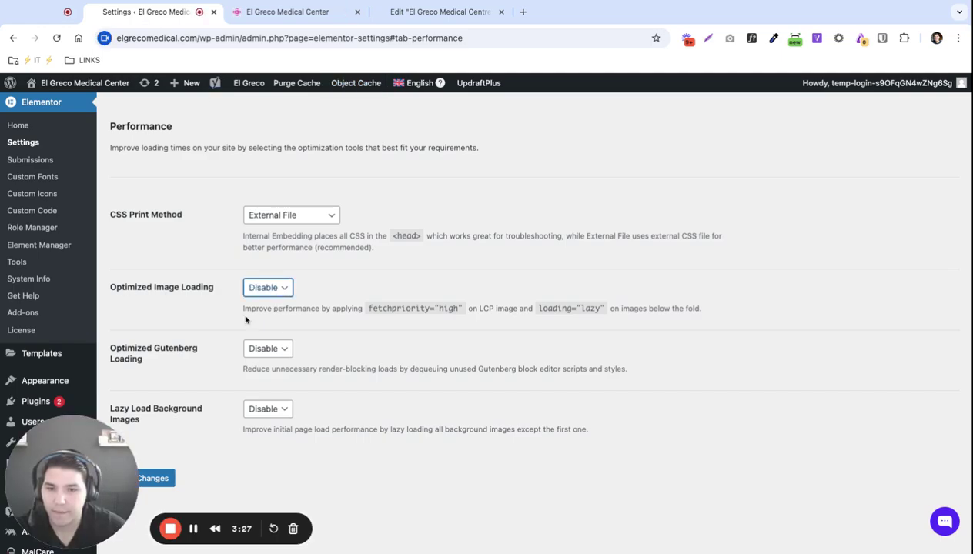
{"action": "scroll", "coordinate": [245, 321], "scroll_direction": "down", "scroll_amount": 2}
{"action": "left_click", "coordinate": [165, 404]}
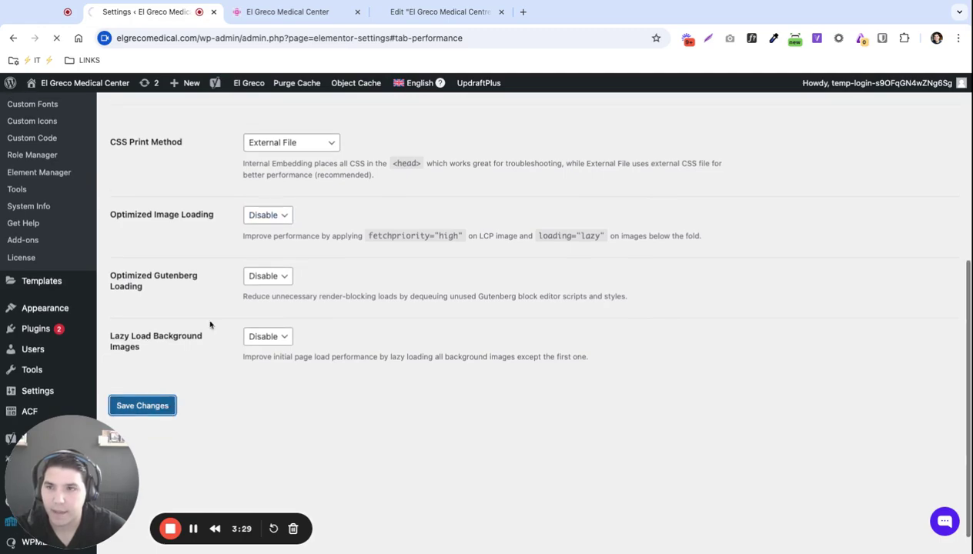
{"action": "left_click", "coordinate": [293, 20]}
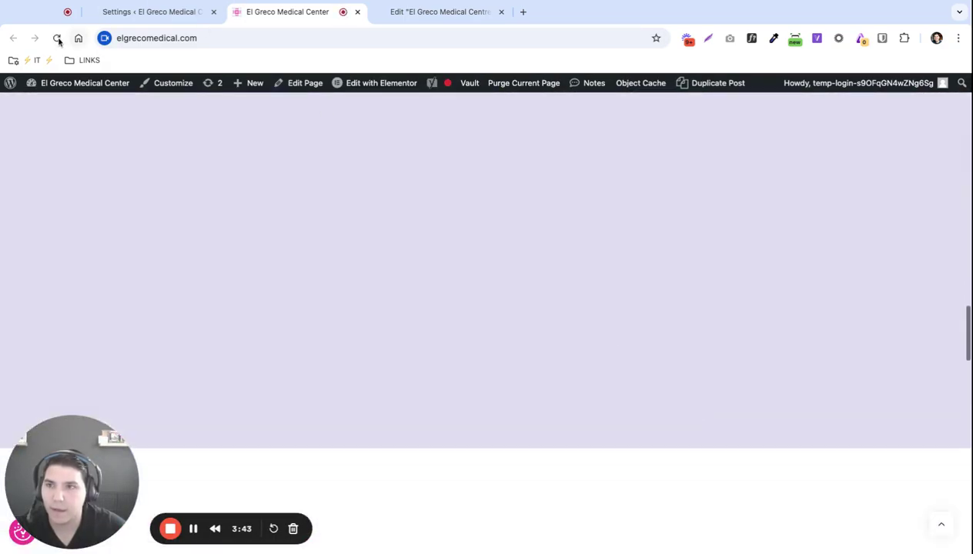
{"action": "left_click", "coordinate": [56, 38]}
{"action": "left_click", "coordinate": [153, 21]}
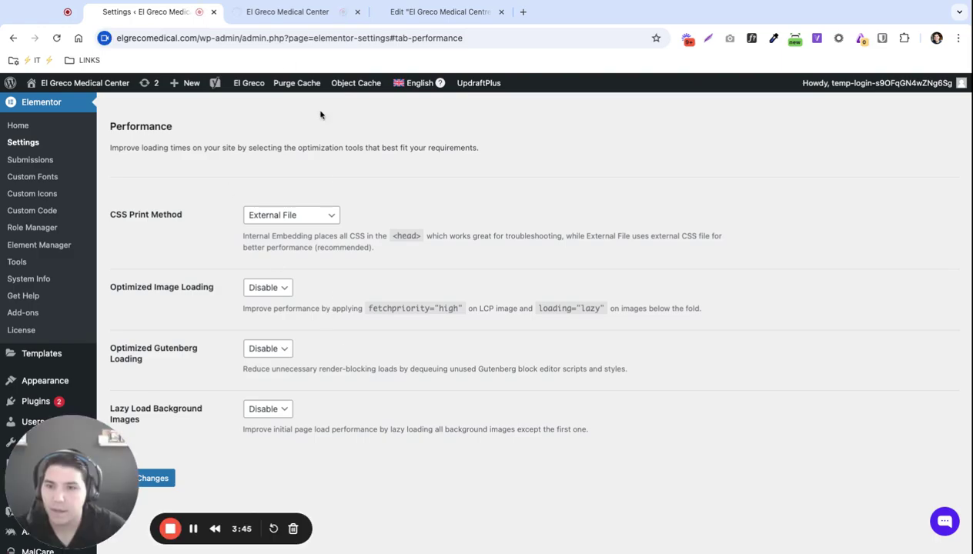
{"action": "left_click", "coordinate": [284, 21]}
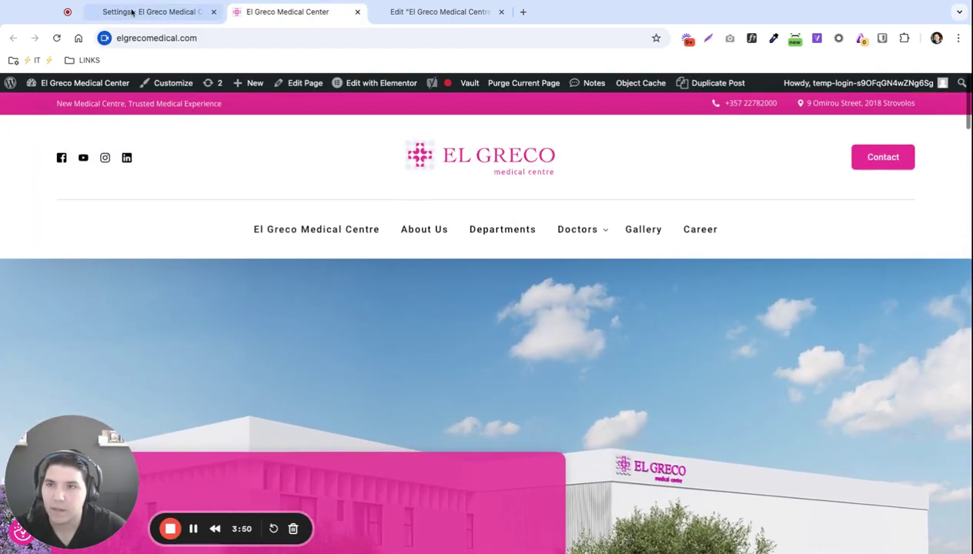
- In Elementor's feature settings, set Inline Font Icons and Additional Custom Breakpoints to Inactive
{"action": "left_click", "coordinate": [157, 13]}
{"action": "scroll", "coordinate": [422, 300], "scroll_direction": "up", "scroll_amount": 3}
{"action": "left_click", "coordinate": [383, 332]}
{"action": "scroll", "coordinate": [308, 415], "scroll_direction": "down", "scroll_amount": 1}
{"action": "scroll", "coordinate": [307, 435], "scroll_direction": "down", "scroll_amount": 15}
{"action": "left_click", "coordinate": [267, 229]}
{"action": "left_click", "coordinate": [276, 302]}
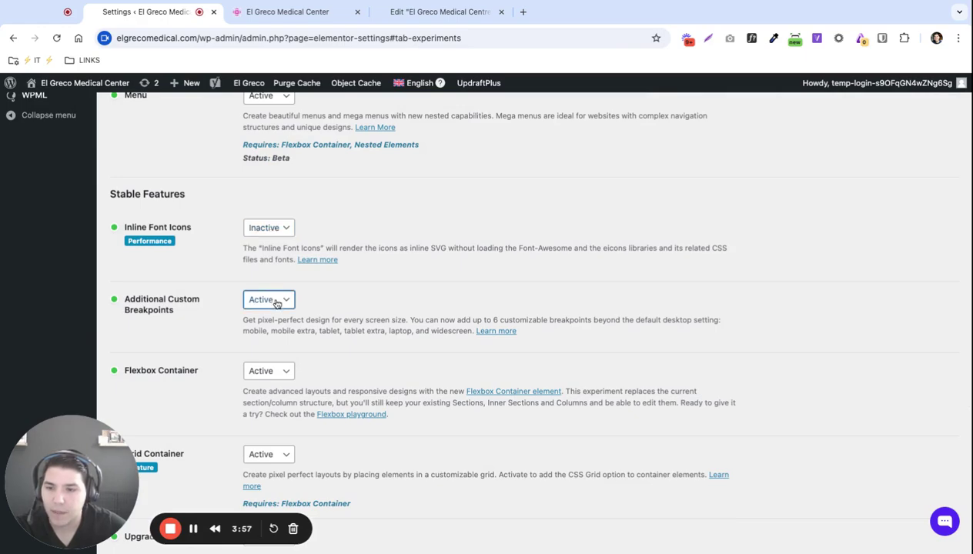
- Set Upgrade Swiper Library and Default to New Theme Builder to Inactive, and save the changes to the features
{"action": "scroll", "coordinate": [371, 418], "scroll_direction": "down", "scroll_amount": 3}
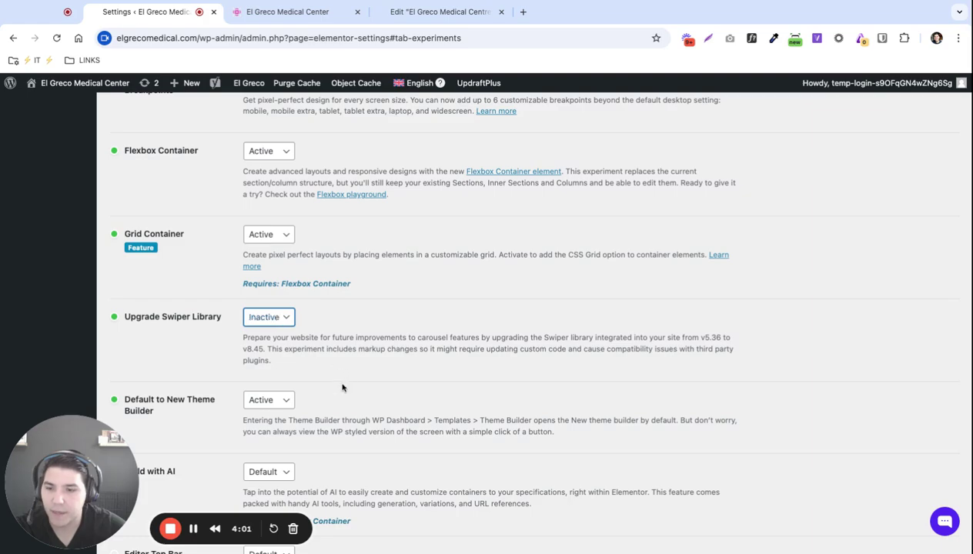
{"action": "scroll", "coordinate": [342, 387], "scroll_direction": "down", "scroll_amount": 1}
{"action": "left_click", "coordinate": [283, 317]}
{"action": "left_click", "coordinate": [278, 332]}
{"action": "scroll", "coordinate": [366, 417], "scroll_direction": "down", "scroll_amount": 2}
{"action": "scroll", "coordinate": [303, 322], "scroll_direction": "down", "scroll_amount": 2}
{"action": "left_click", "coordinate": [165, 492]}
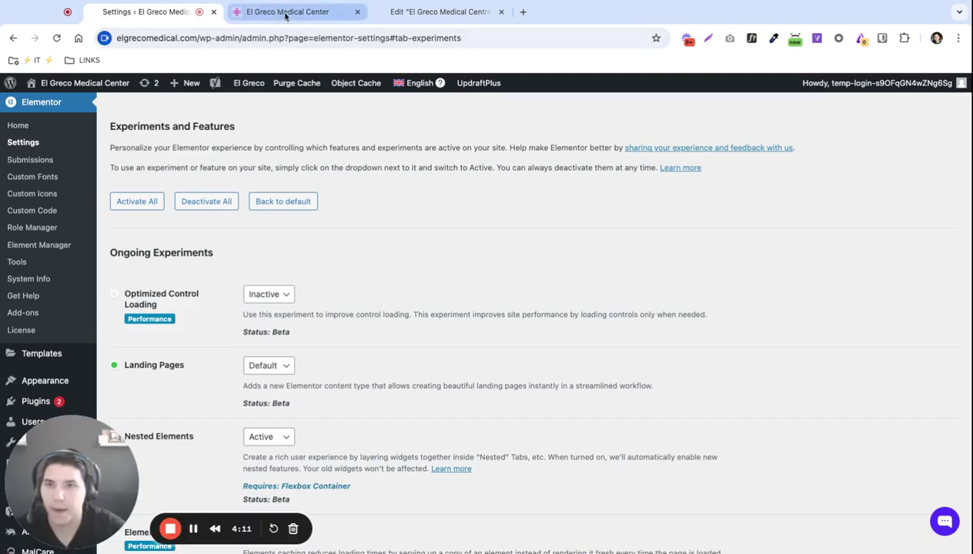
- Reload the published homepage and check its hero and Why El Greco sections with the four stable features deactivated
{"action": "left_click", "coordinate": [285, 12]}
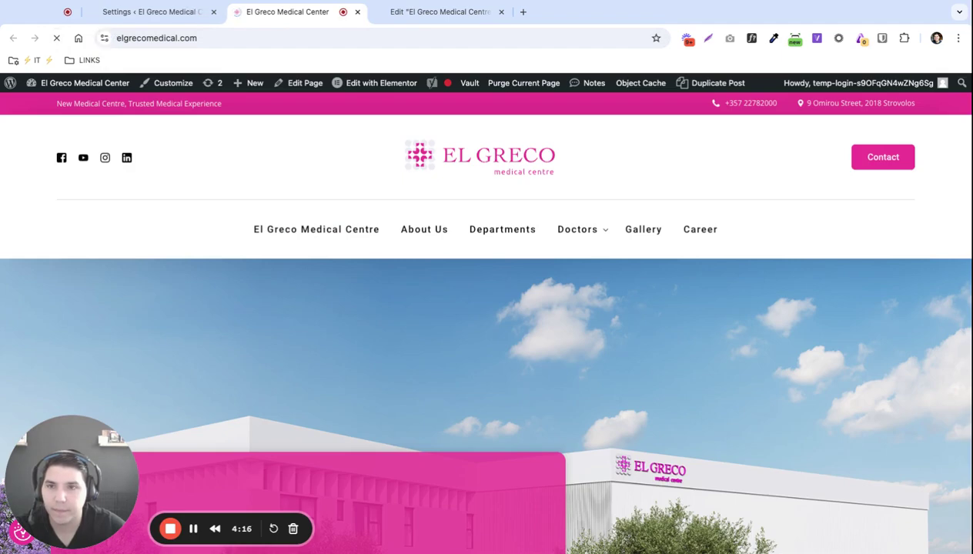
{"action": "scroll", "coordinate": [631, 350], "scroll_direction": "down", "scroll_amount": 10}
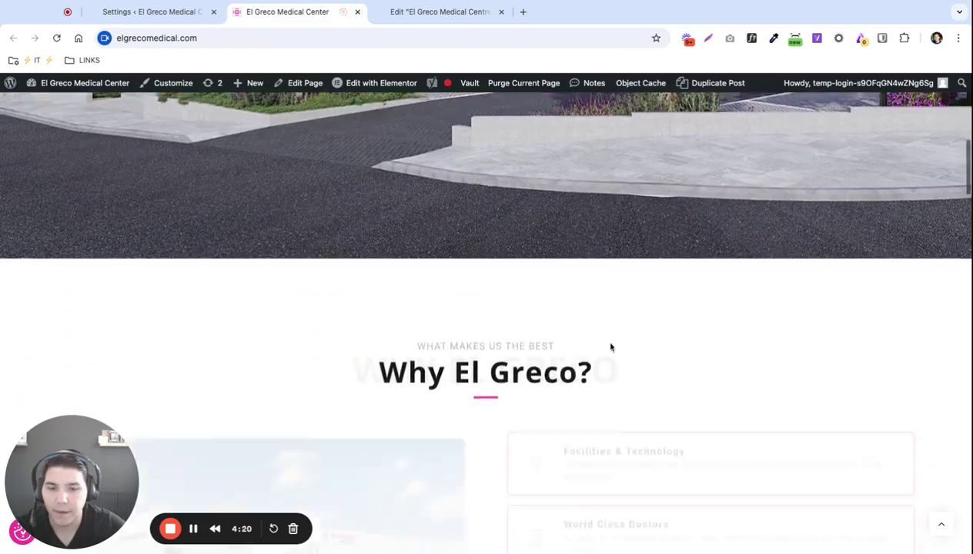
{"action": "scroll", "coordinate": [610, 347], "scroll_direction": "down", "scroll_amount": 5}
- Review Elementor's saved performance options and the status of every ongoing experiment and stable feature
{"action": "left_click", "coordinate": [146, 12]}
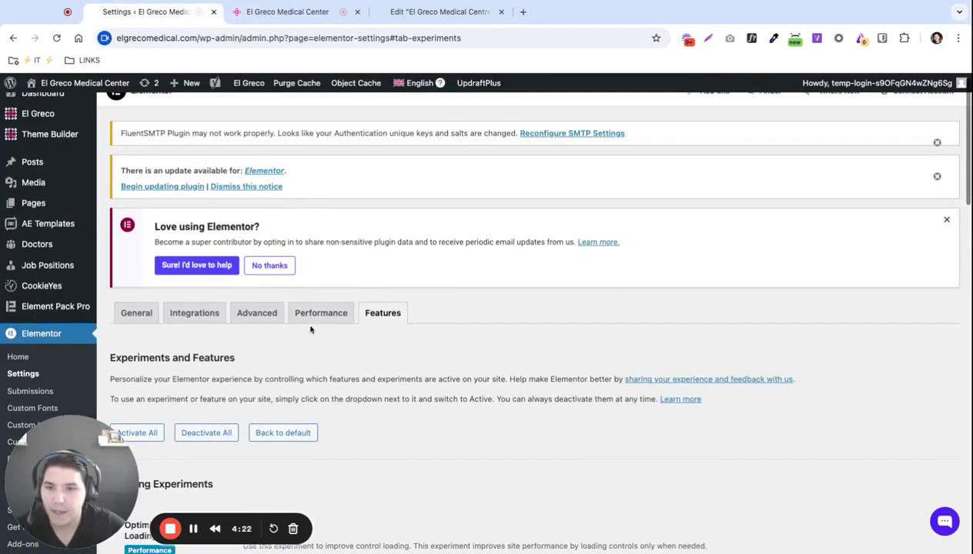
{"action": "left_click", "coordinate": [310, 315]}
{"action": "scroll", "coordinate": [339, 347], "scroll_direction": "down", "scroll_amount": 4}
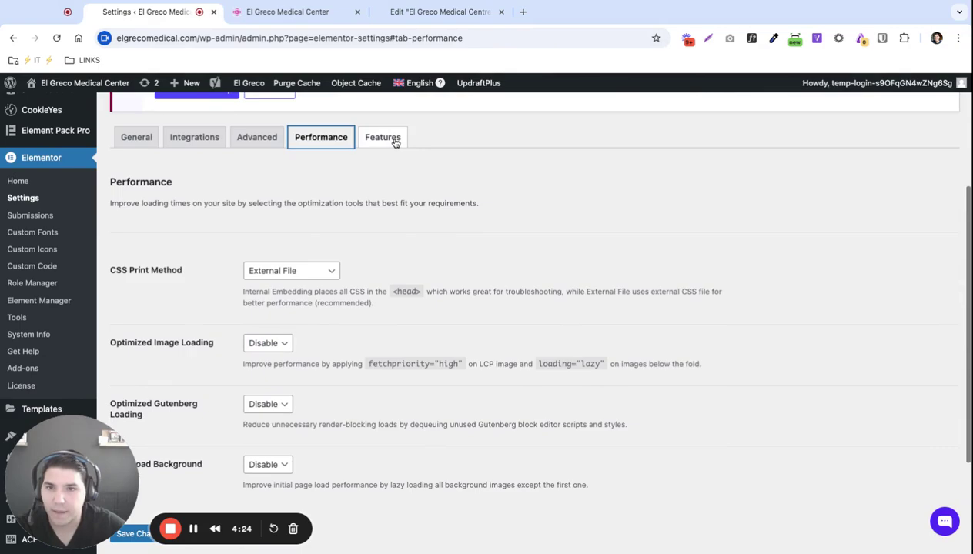
{"action": "left_click", "coordinate": [383, 141]}
{"action": "scroll", "coordinate": [182, 297], "scroll_direction": "down", "scroll_amount": 1}
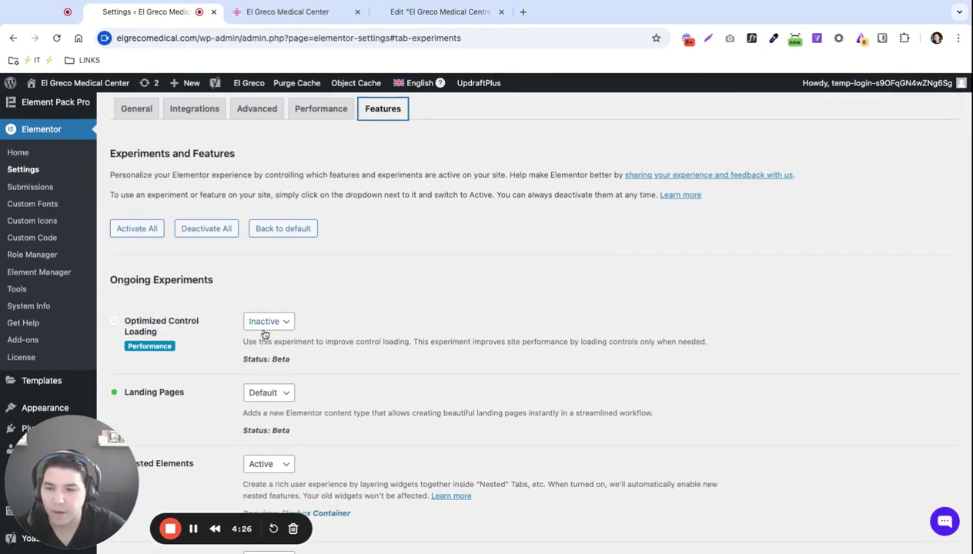
{"action": "scroll", "coordinate": [263, 333], "scroll_direction": "down", "scroll_amount": 12}
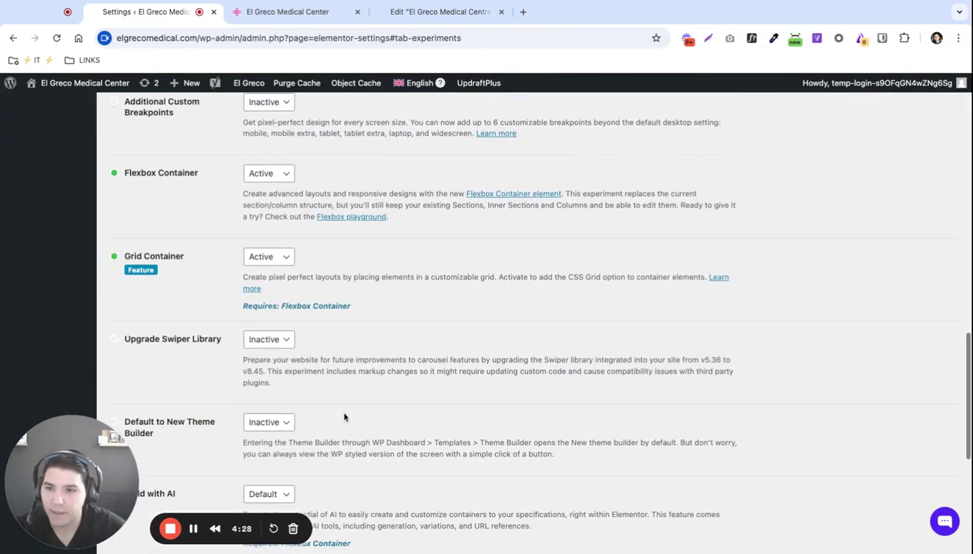
{"action": "scroll", "coordinate": [343, 416], "scroll_direction": "down", "scroll_amount": 5}
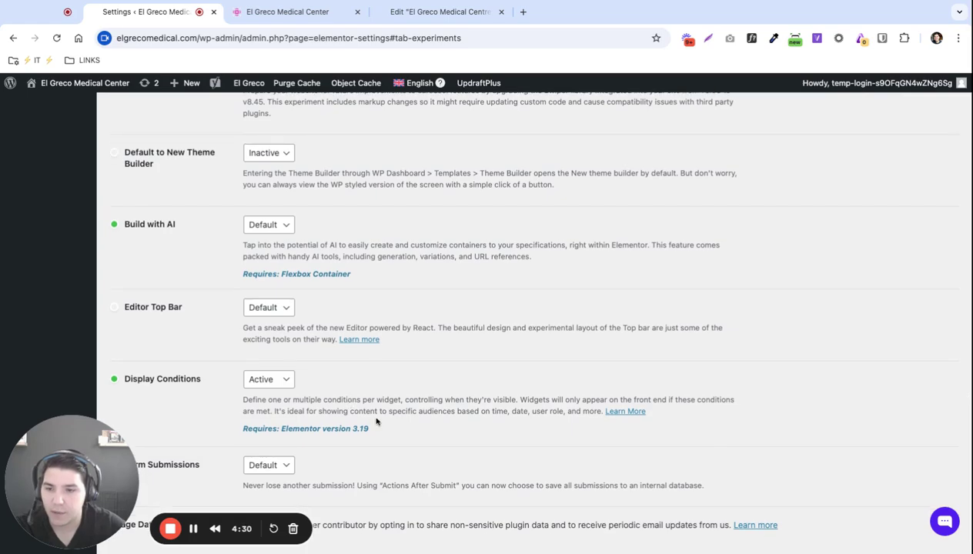
{"action": "scroll", "coordinate": [373, 419], "scroll_direction": "down", "scroll_amount": 2}
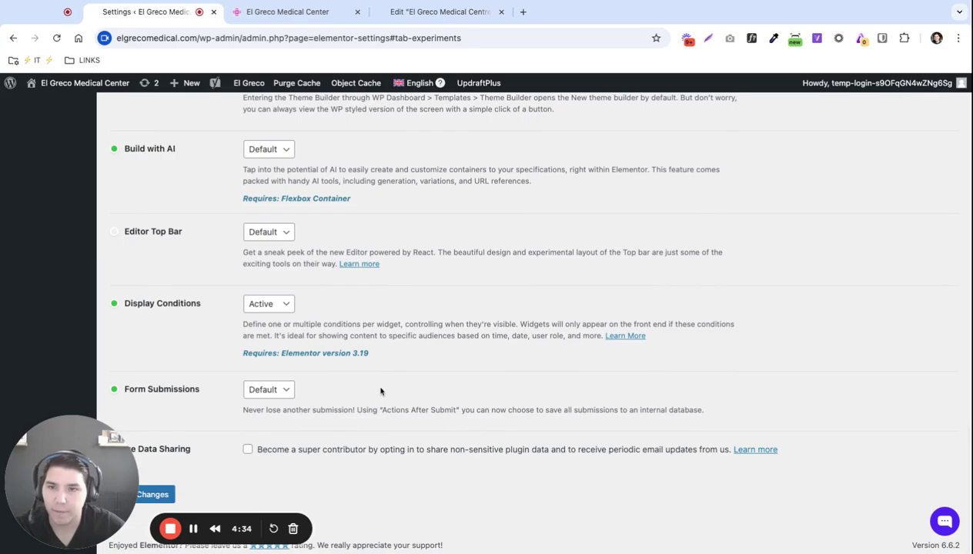
{"action": "scroll", "coordinate": [390, 392], "scroll_direction": "up", "scroll_amount": 15}
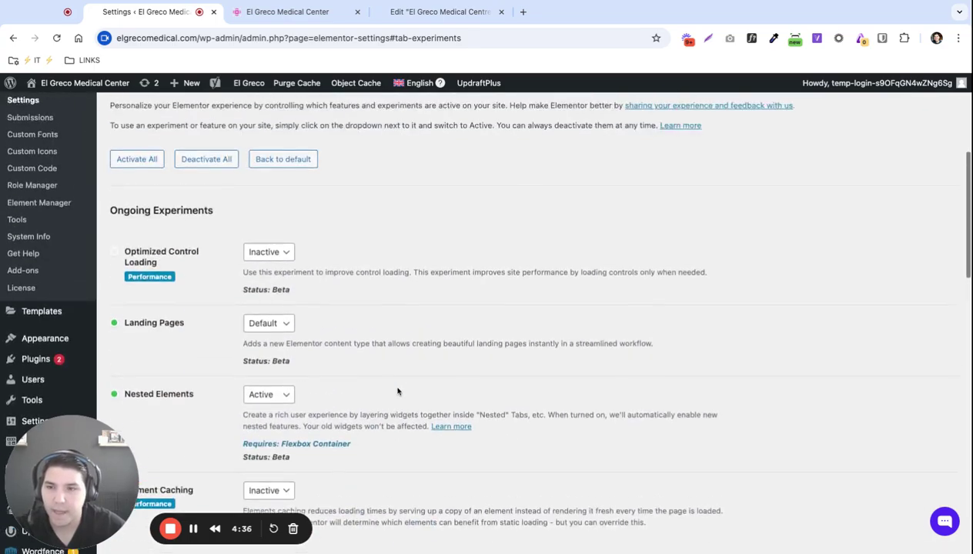
- Switch back to the published homepage and check it from the header down to the hero section
{"action": "left_click", "coordinate": [327, 12]}
{"action": "scroll", "coordinate": [371, 291], "scroll_direction": "up", "scroll_amount": 10}
{"action": "scroll", "coordinate": [281, 415], "scroll_direction": "up", "scroll_amount": 2}
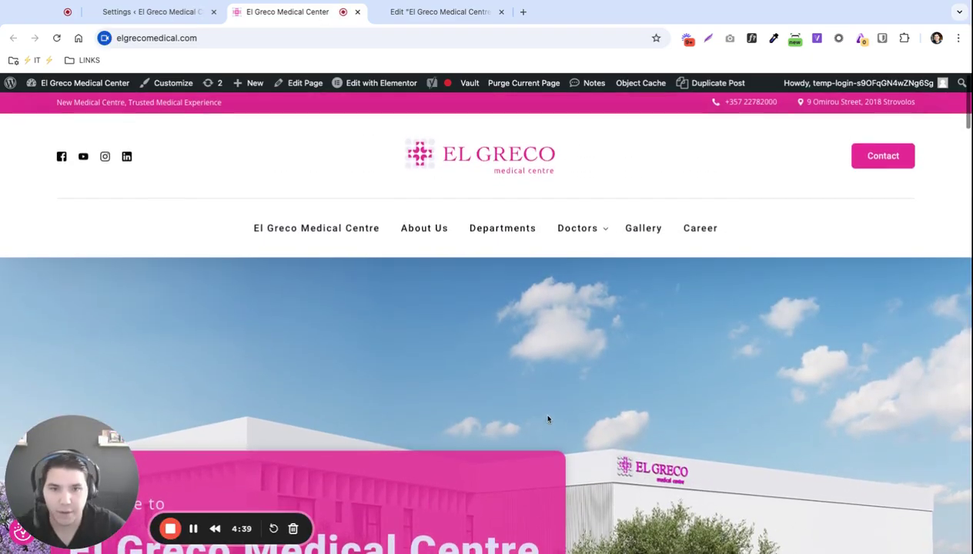
- Review the ongoing experiments in Elementor's feature settings again and go to the site's Plugins page
{"action": "left_click", "coordinate": [190, 14]}
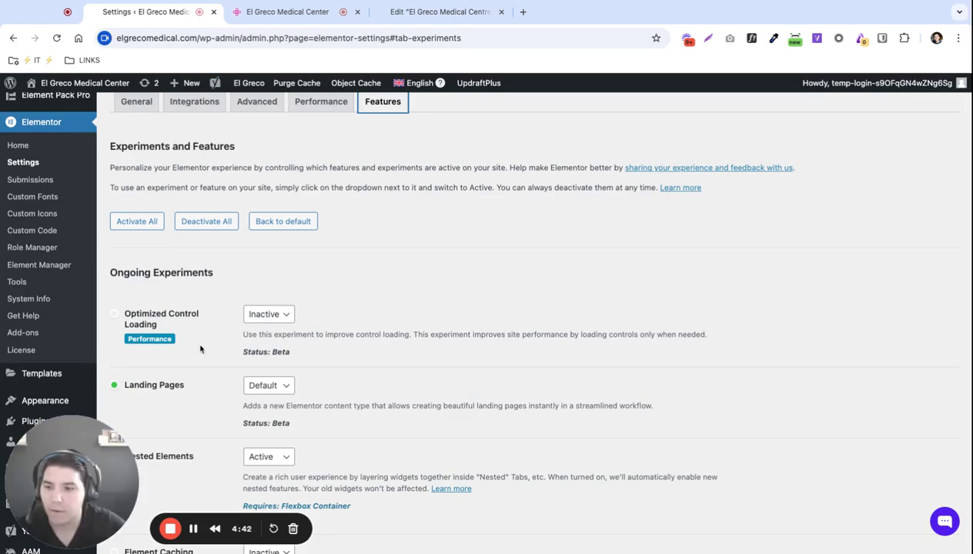
{"action": "scroll", "coordinate": [173, 395], "scroll_direction": "down", "scroll_amount": 5}
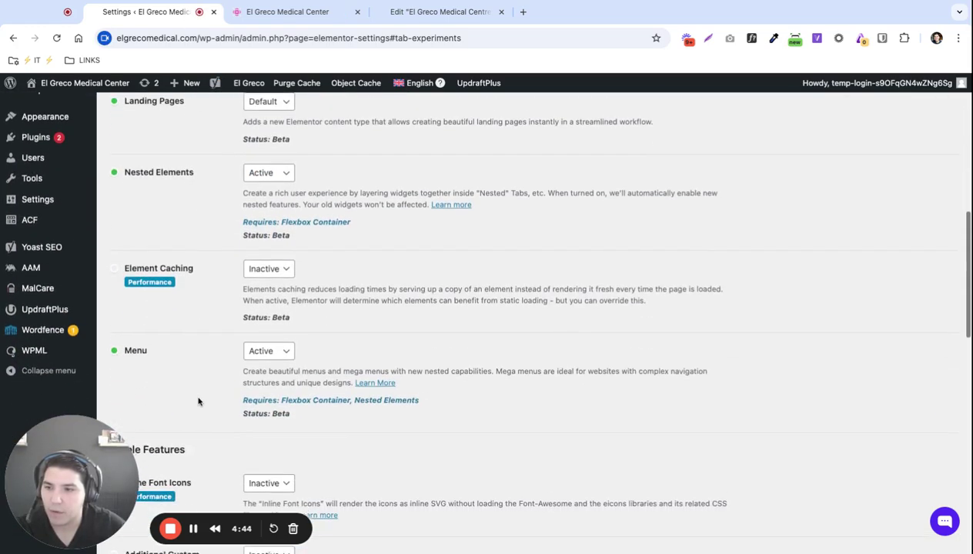
{"action": "scroll", "coordinate": [199, 401], "scroll_direction": "up", "scroll_amount": 1}
{"action": "mouse_move", "coordinate": [58, 187]}
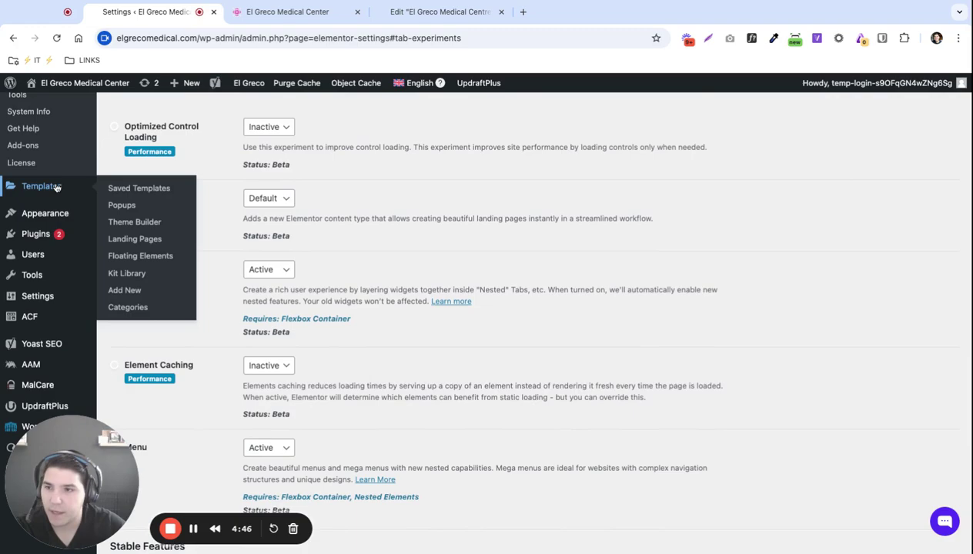
- Return to the live homepage and inspect its navigation, hero image and welcome banner
{"action": "scroll", "coordinate": [57, 187], "scroll_direction": "up", "scroll_amount": 5}
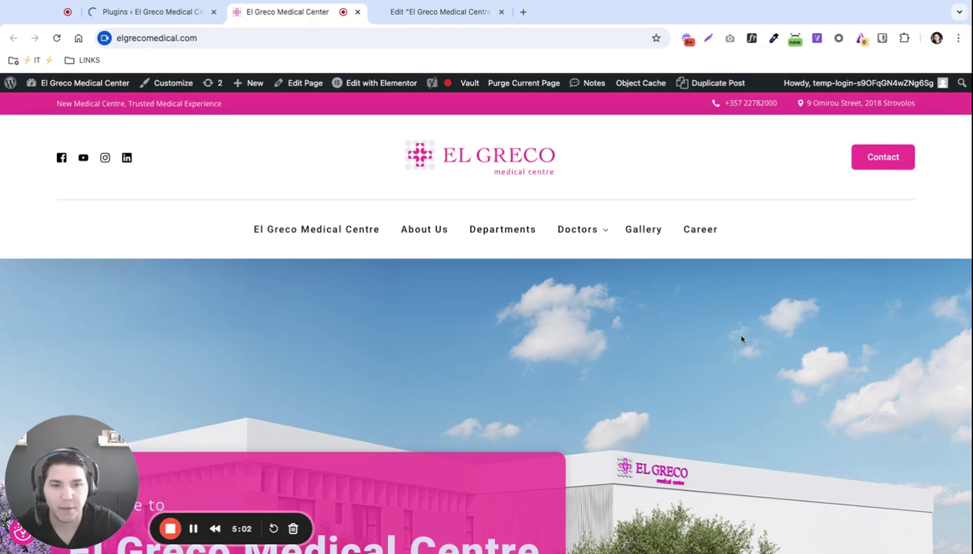
{"action": "scroll", "coordinate": [742, 374], "scroll_direction": "down", "scroll_amount": 4}
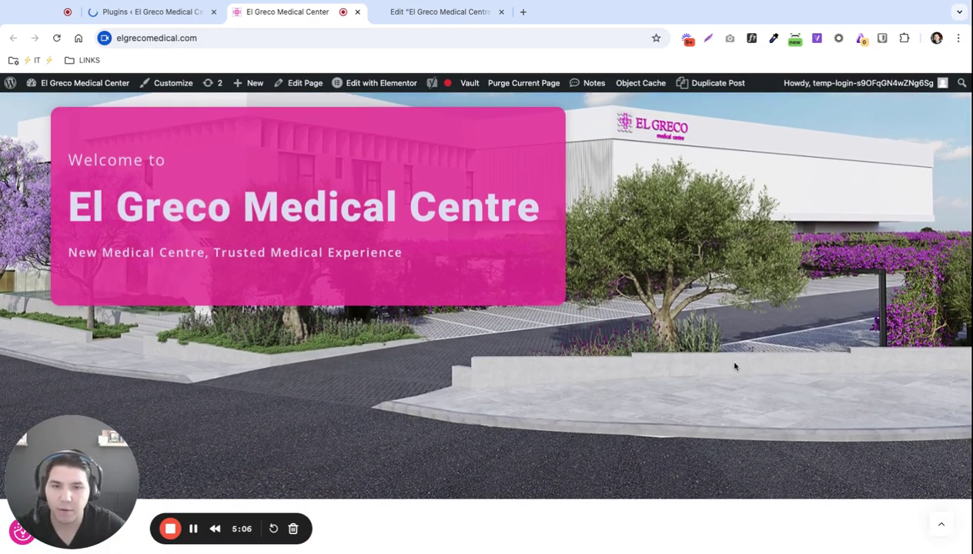
{"action": "scroll", "coordinate": [743, 368], "scroll_direction": "up", "scroll_amount": 3}
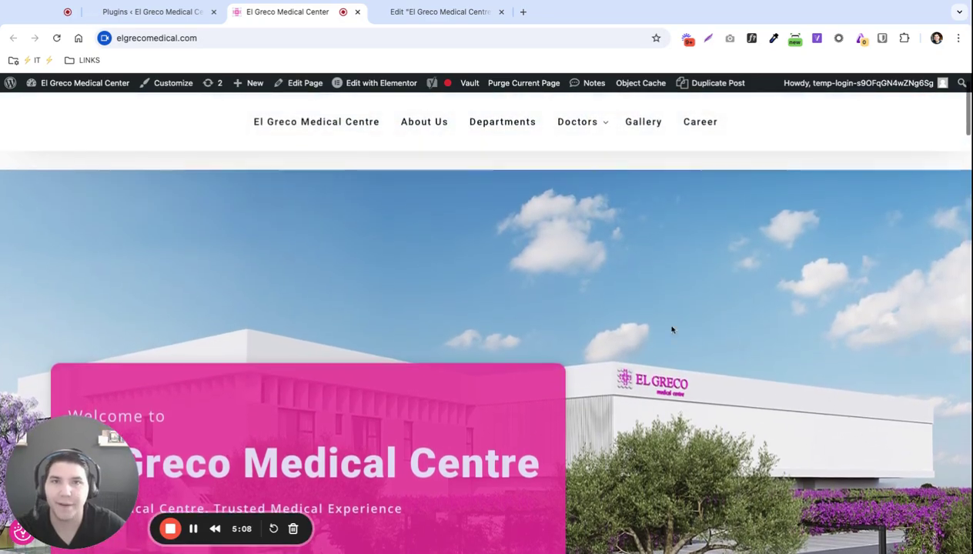